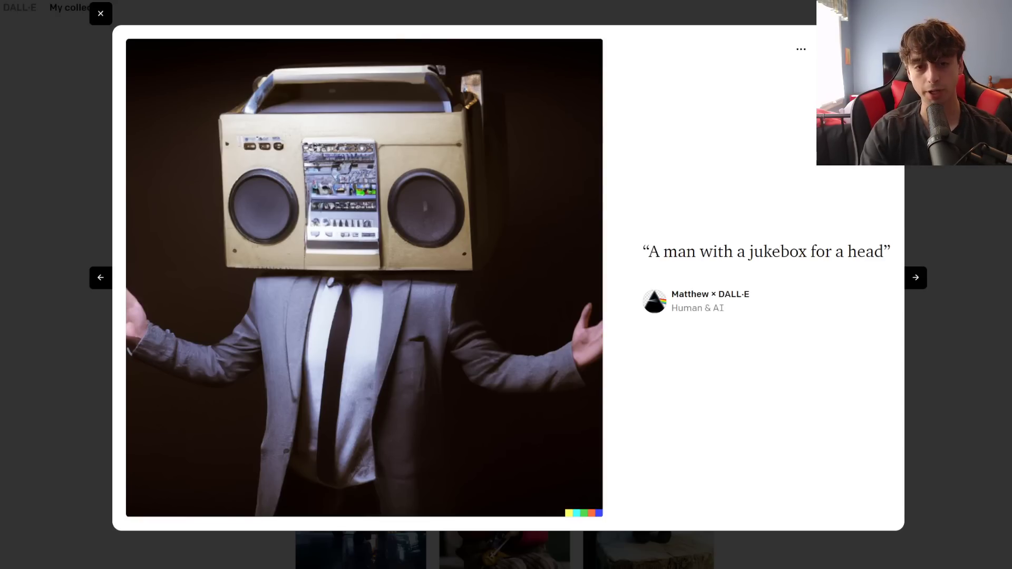
Step to the next 'A man with a jukebox for a head' variation
{"action": "key", "text": "Right"}
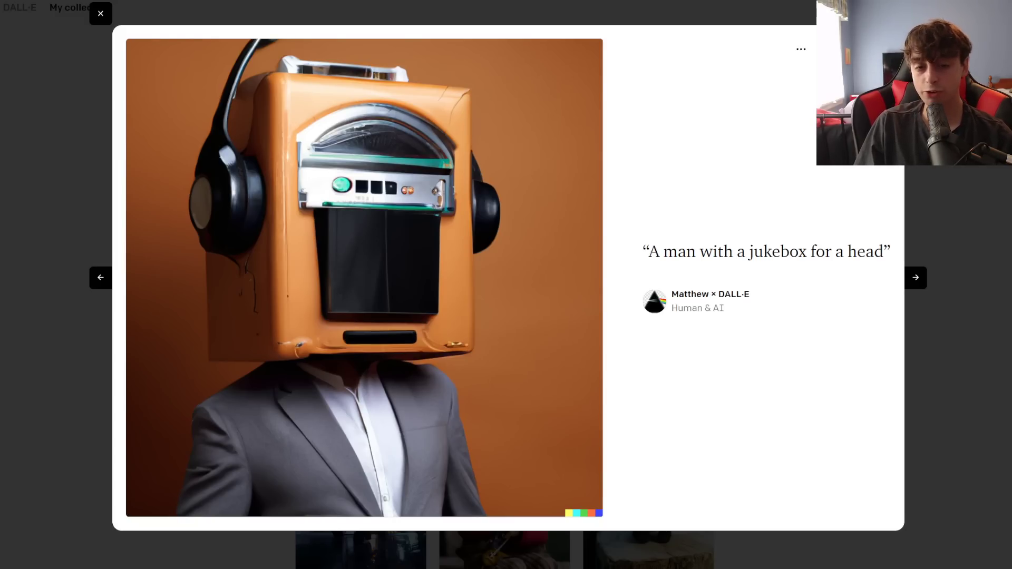
Browse the jukebox-head variations, revisit the cardboard boombox image, then advance to 'Beans with hats on fire'
{"action": "key", "text": "Right"}
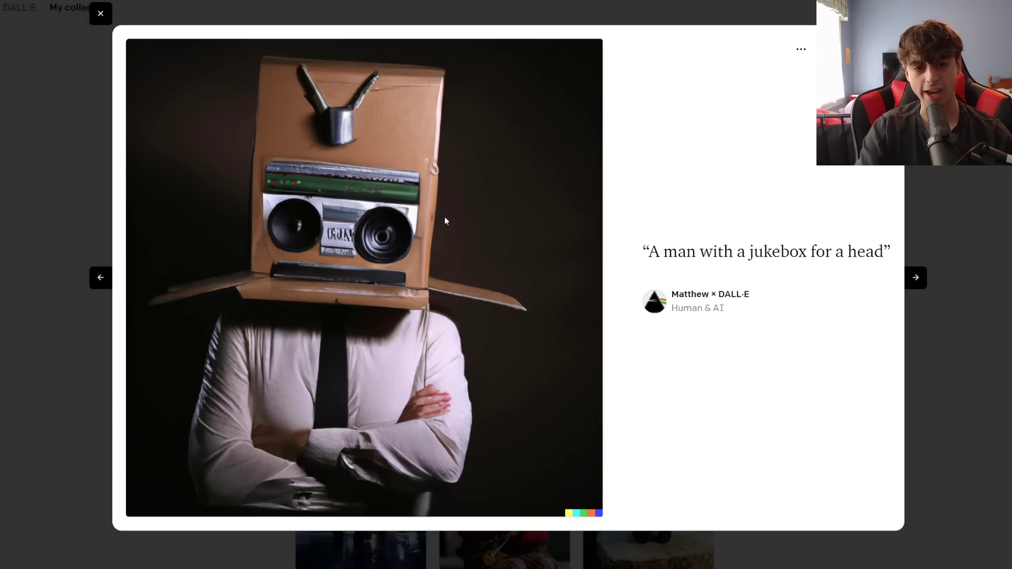
{"action": "key", "text": "Right"}
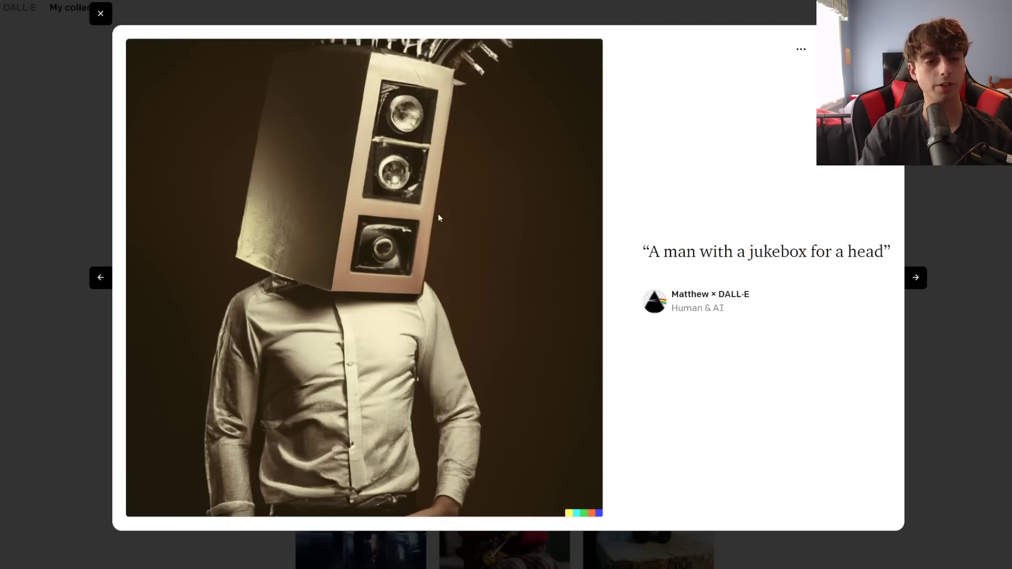
{"action": "left_click", "coordinate": [103, 282]}
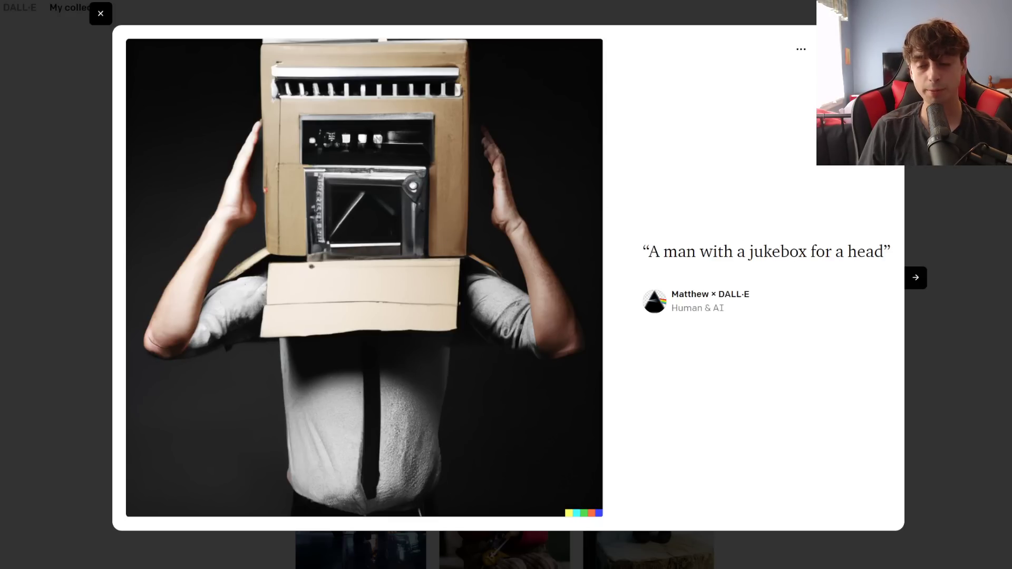
{"action": "key", "text": "Right"}
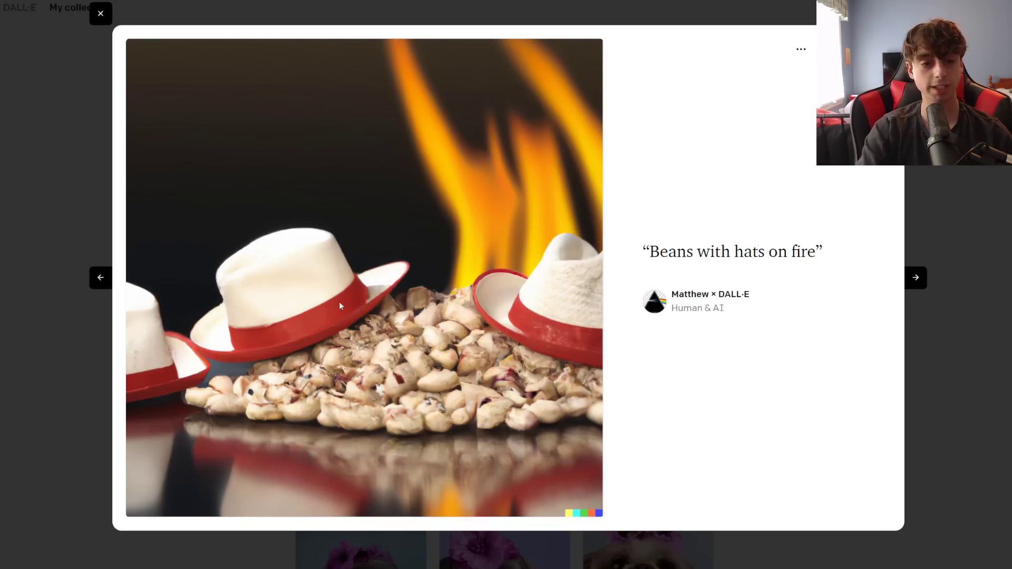
View another beans-with-hats-on-fire image, close the viewer and scroll up the collection
{"action": "left_click", "coordinate": [93, 285]}
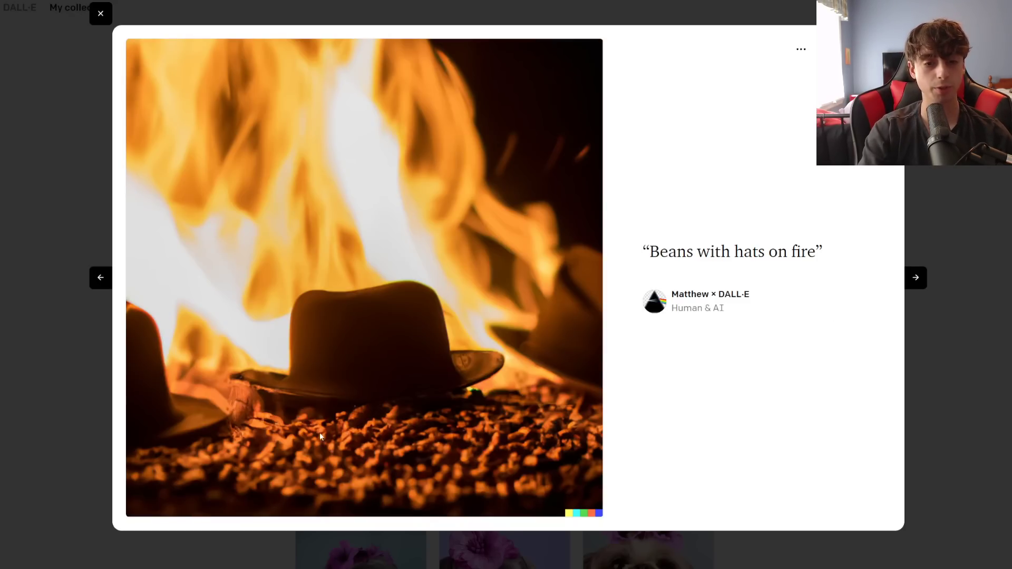
{"action": "left_click", "coordinate": [936, 268]}
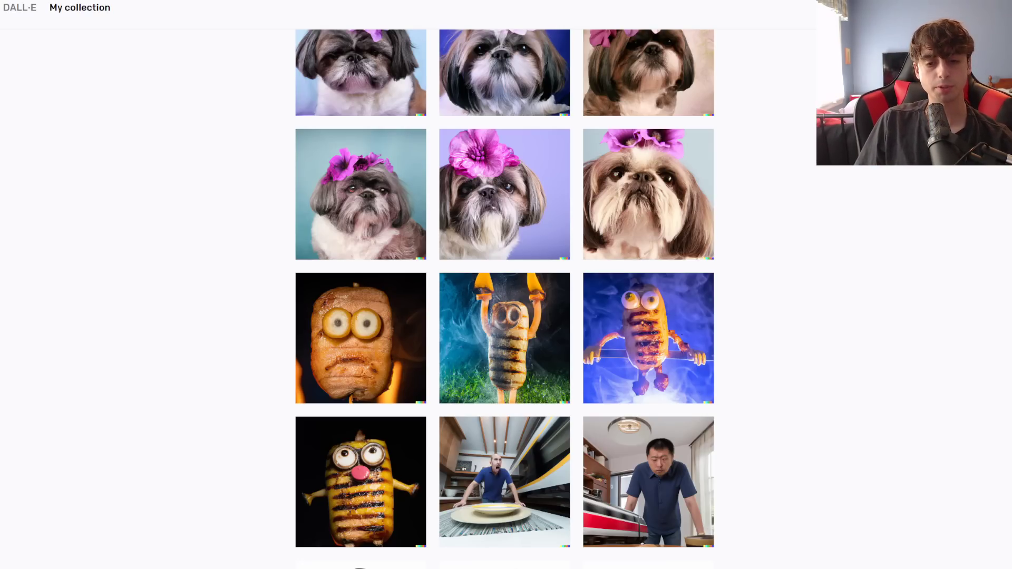
{"action": "scroll", "coordinate": [502, 250], "scroll_direction": "up", "scroll_amount": 1}
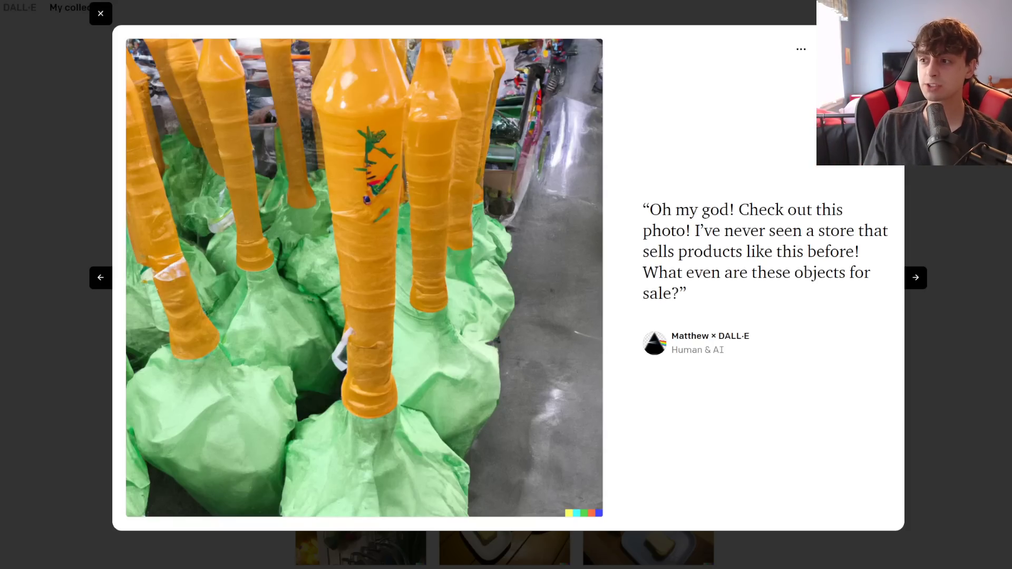
Flip through the store-photo variations (shelf, jars, green bins, candy bags) to the butter-passing robot image
{"action": "key", "text": "Right"}
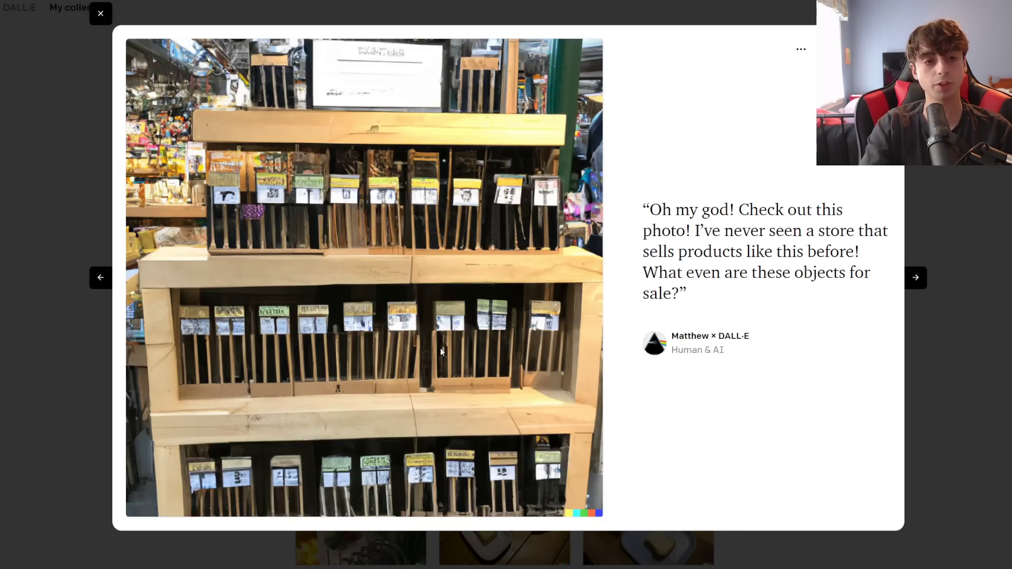
{"action": "left_click", "coordinate": [100, 277]}
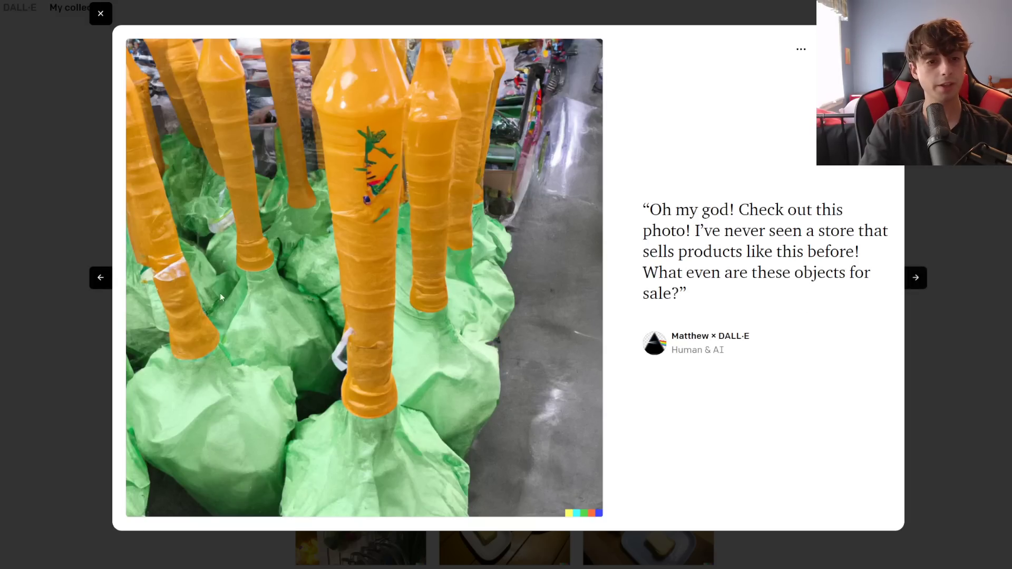
{"action": "left_click", "coordinate": [915, 277]}
{"action": "left_click", "coordinate": [916, 277]}
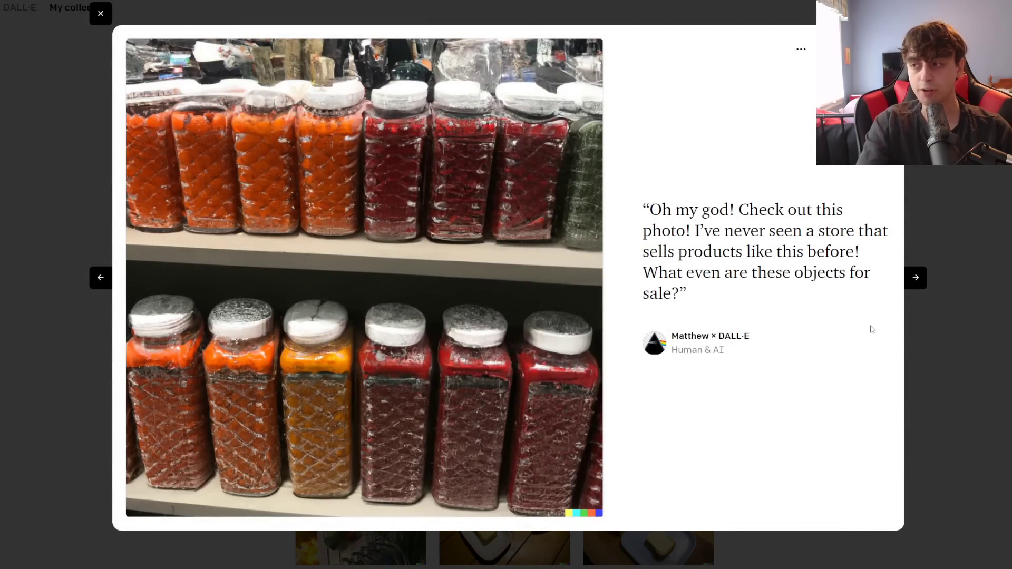
{"action": "left_click", "coordinate": [101, 277]}
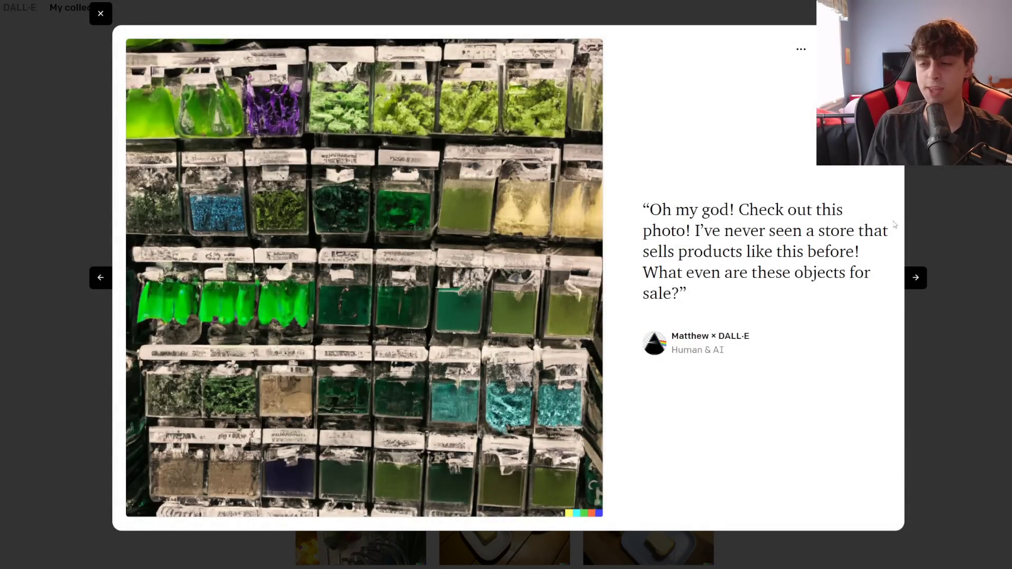
{"action": "key", "text": "Left"}
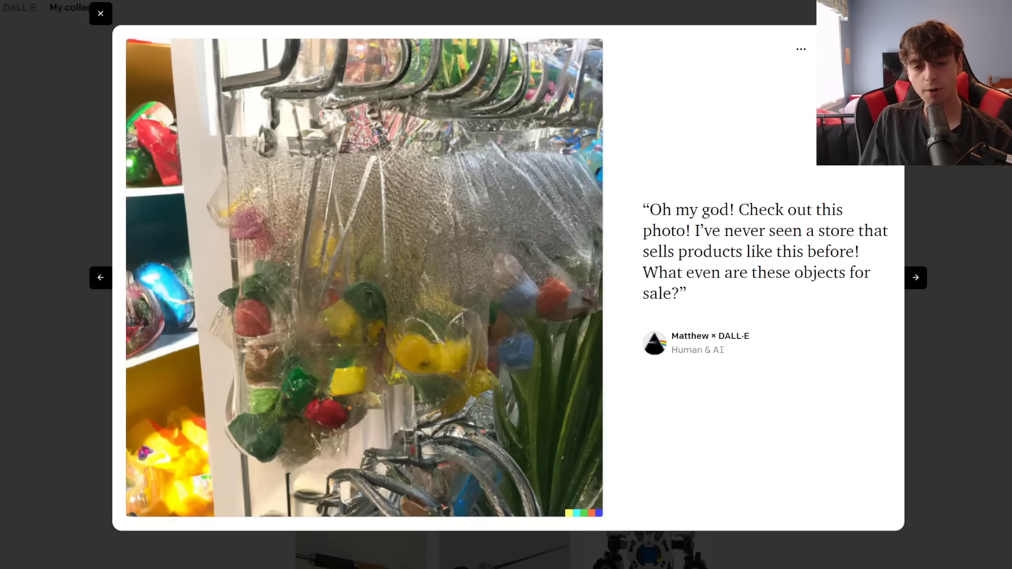
{"action": "key", "text": "Right"}
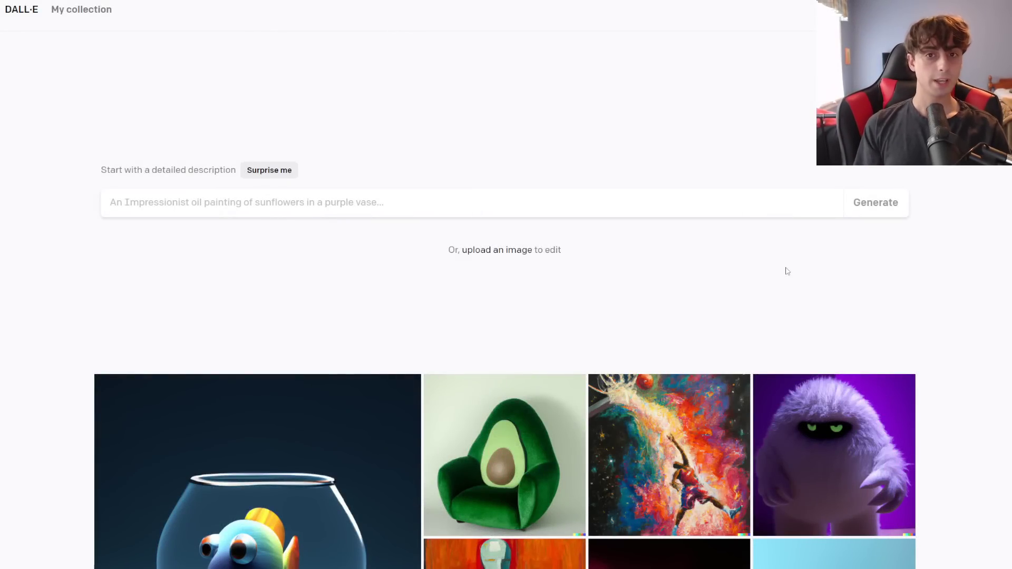
Generate images from the prompt 'guys, check out the photo I have attached…' about grandfather's attic device
{"action": "left_click", "coordinate": [553, 212]}
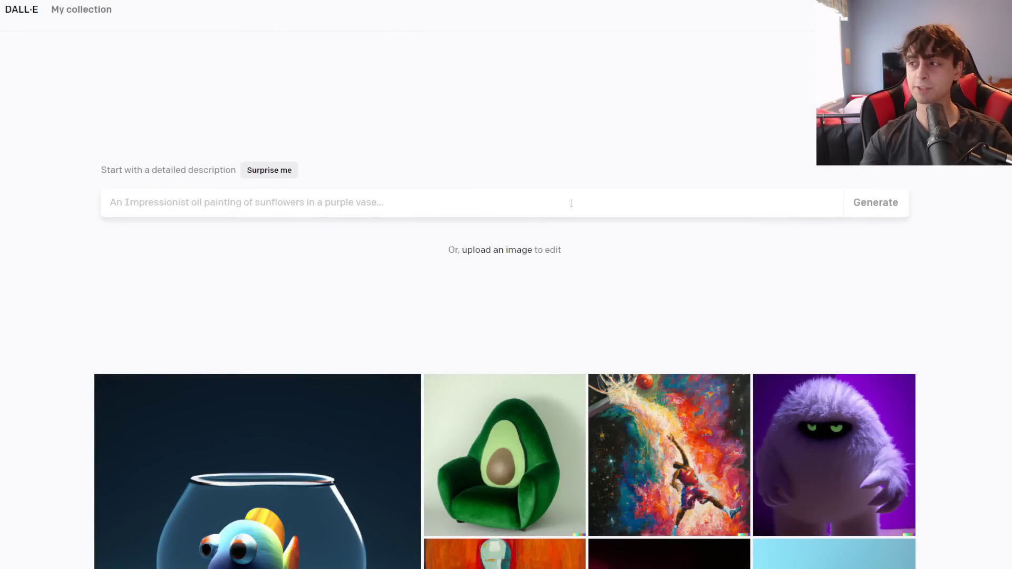
{"action": "type", "text": "guys, chec"}
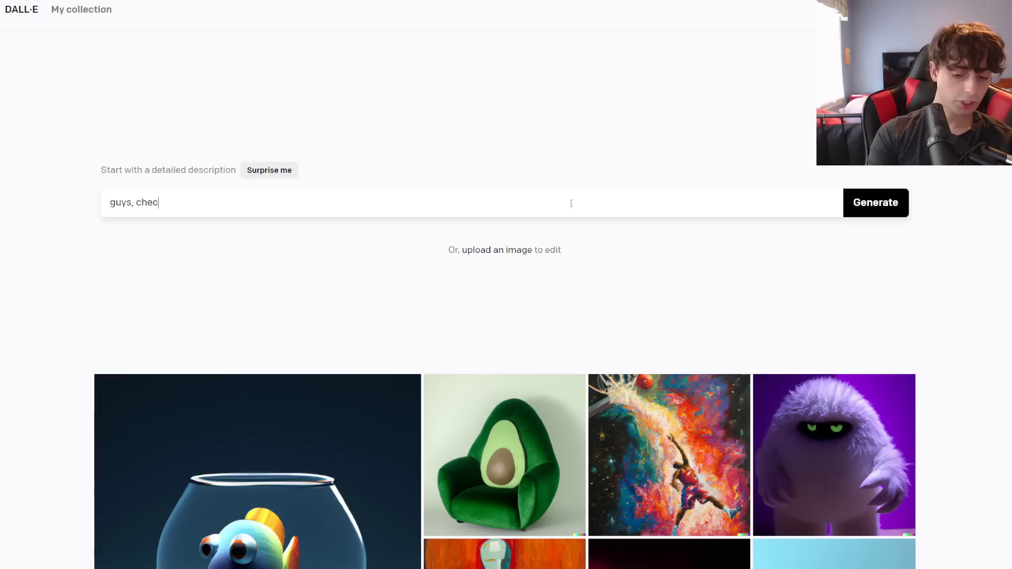
{"action": "type", "text": "k out the photo "}
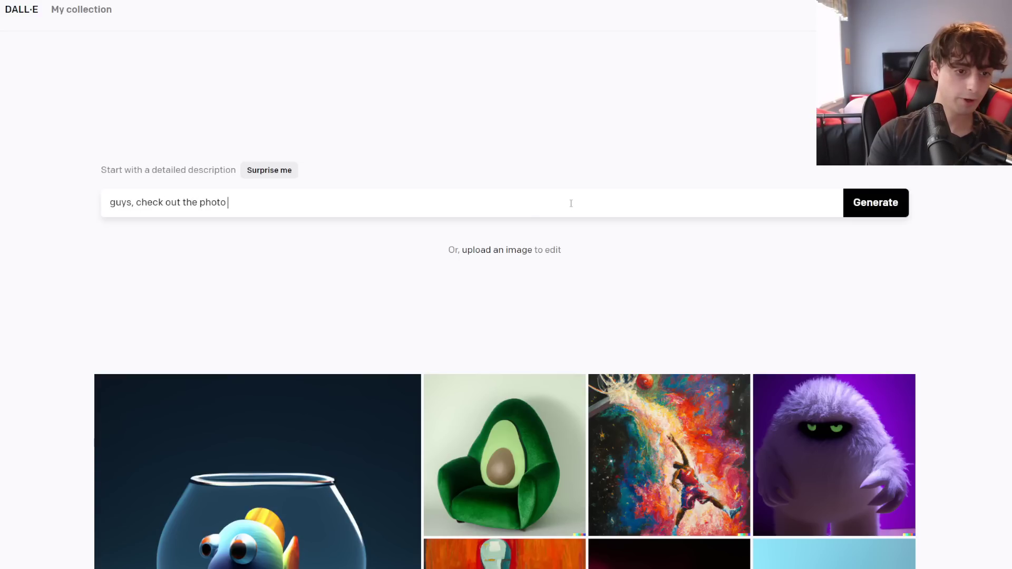
{"action": "type", "text": "I have attache"}
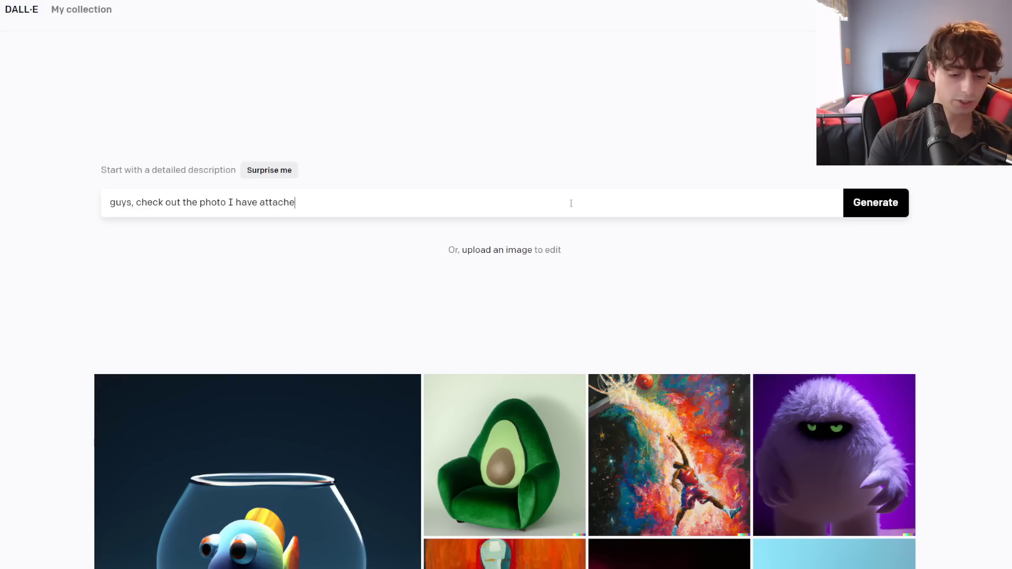
{"action": "type", "text": "d in this email. I found thi"}
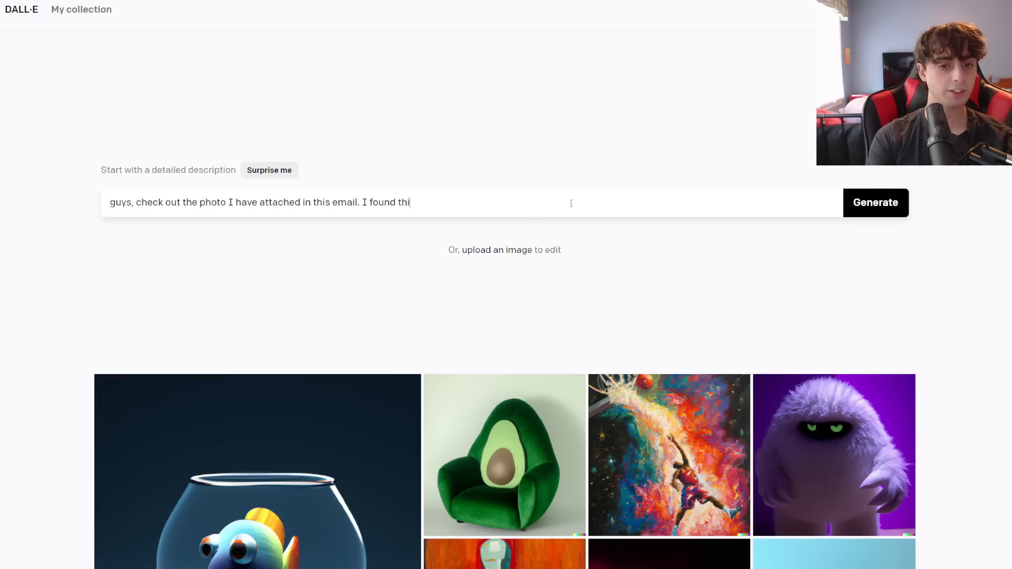
{"action": "type", "text": "s device in my"}
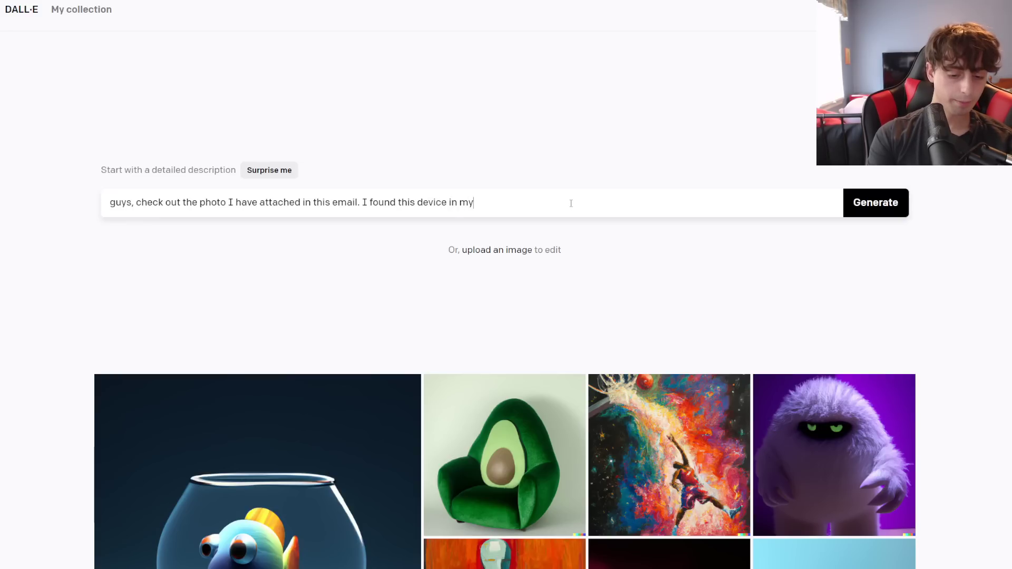
{"action": "type", "text": " grandfathers a"}
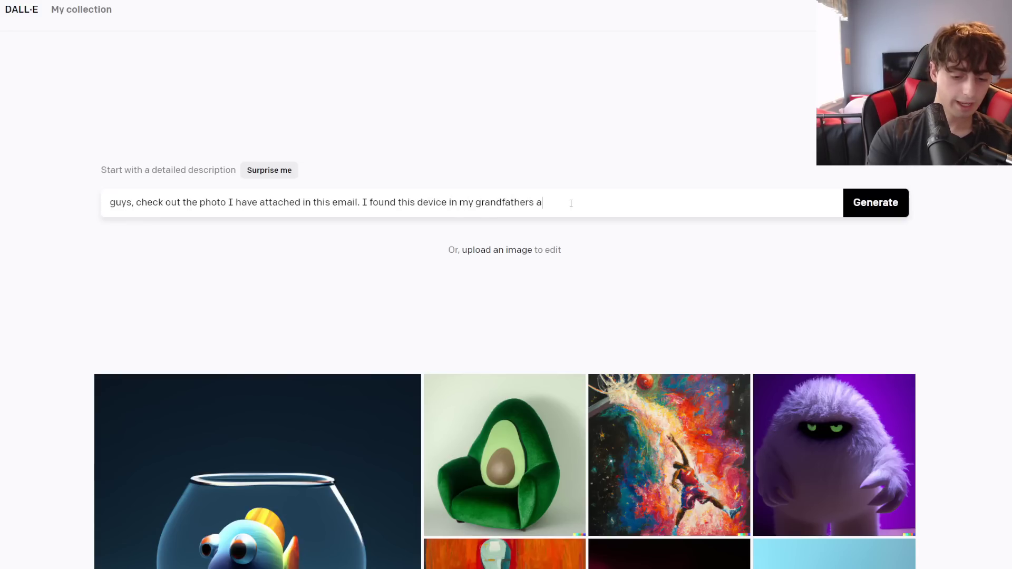
{"action": "type", "text": "ttic, what could it be used for?"}
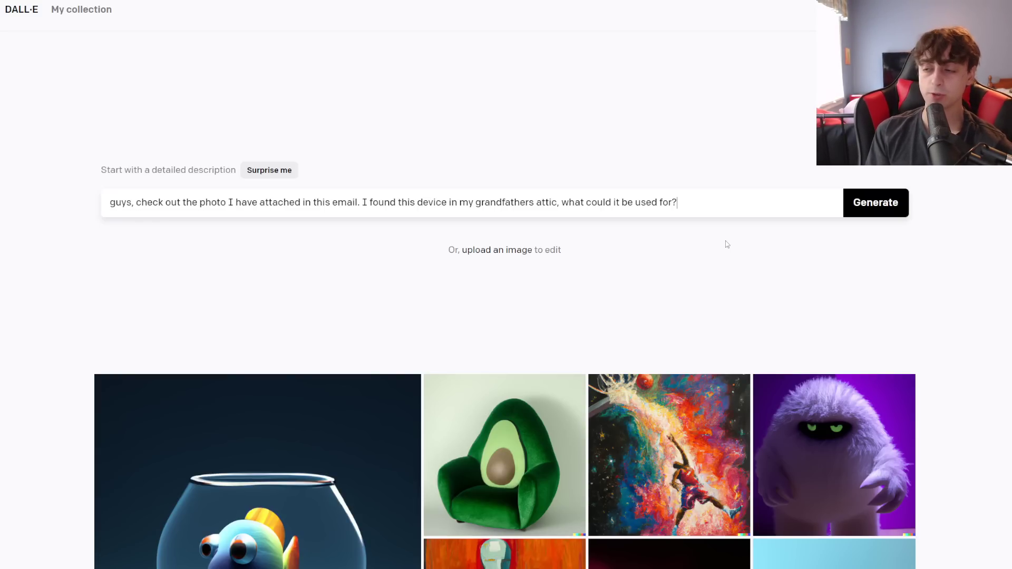
{"action": "key", "text": "Return"}
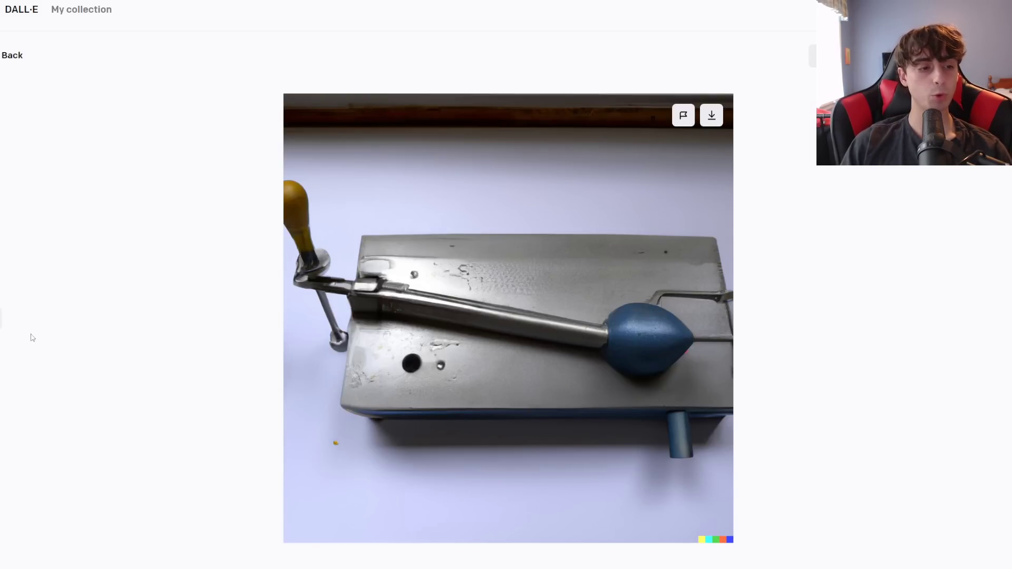
Page through the six attic-device images full-size, then return to the results grid
{"action": "key", "text": "Left"}
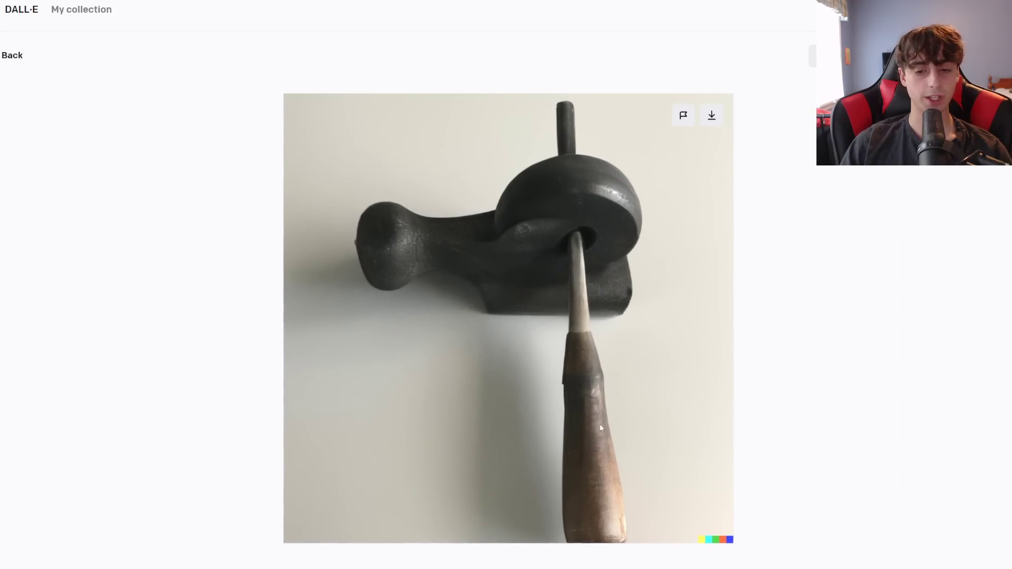
{"action": "key", "text": "Right"}
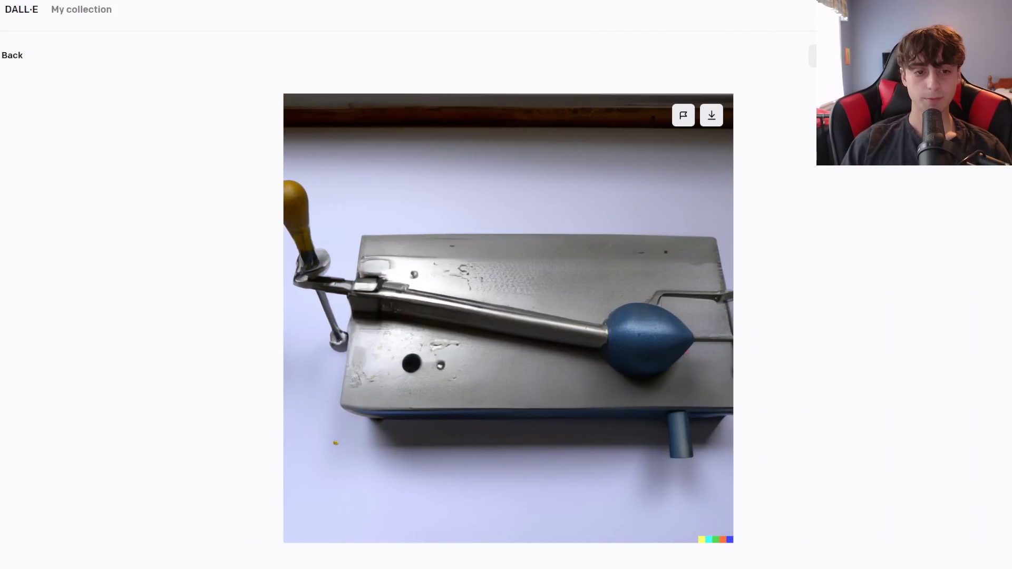
{"action": "key", "text": "Right"}
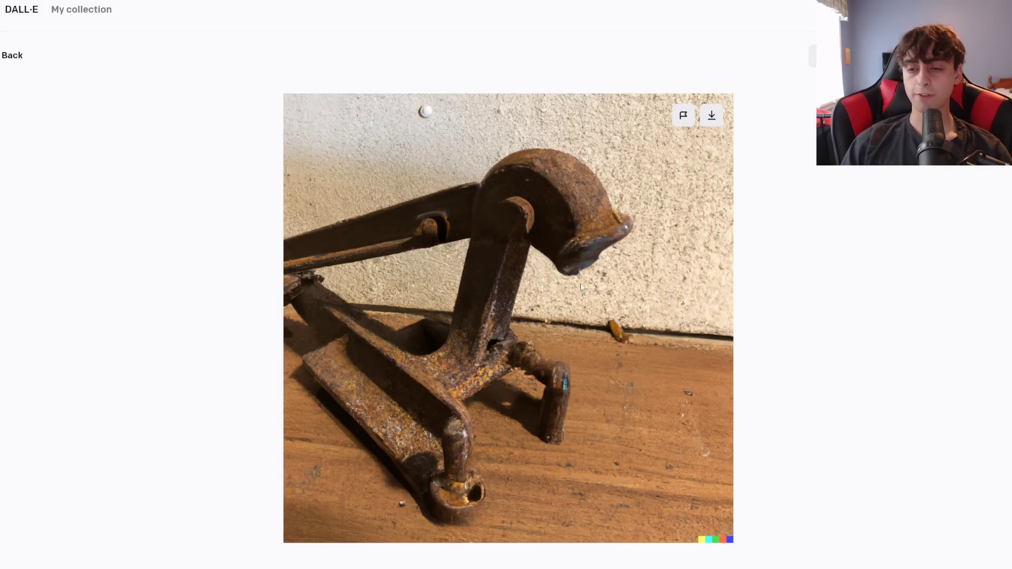
{"action": "key", "text": "Right"}
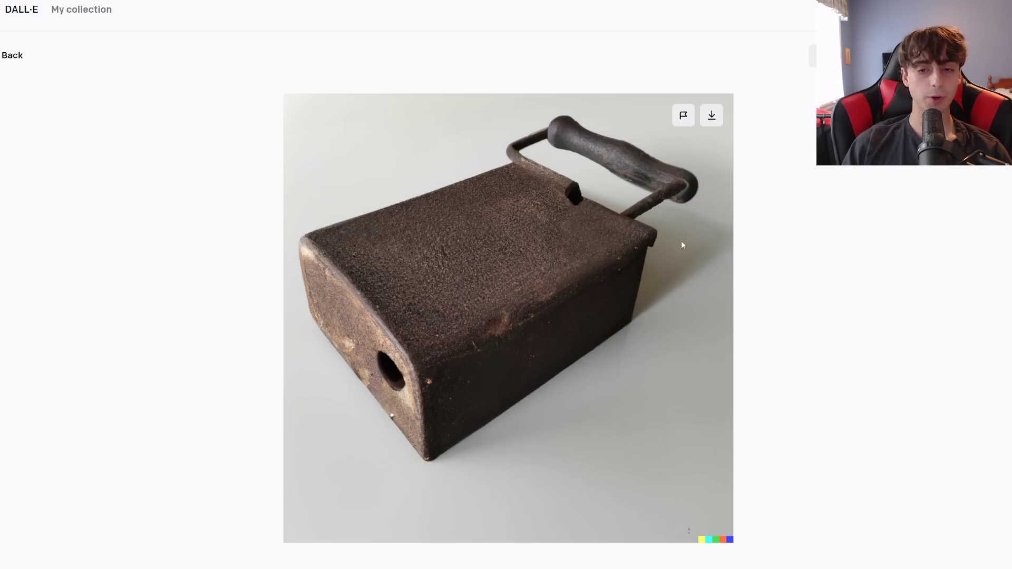
{"action": "key", "text": "Right"}
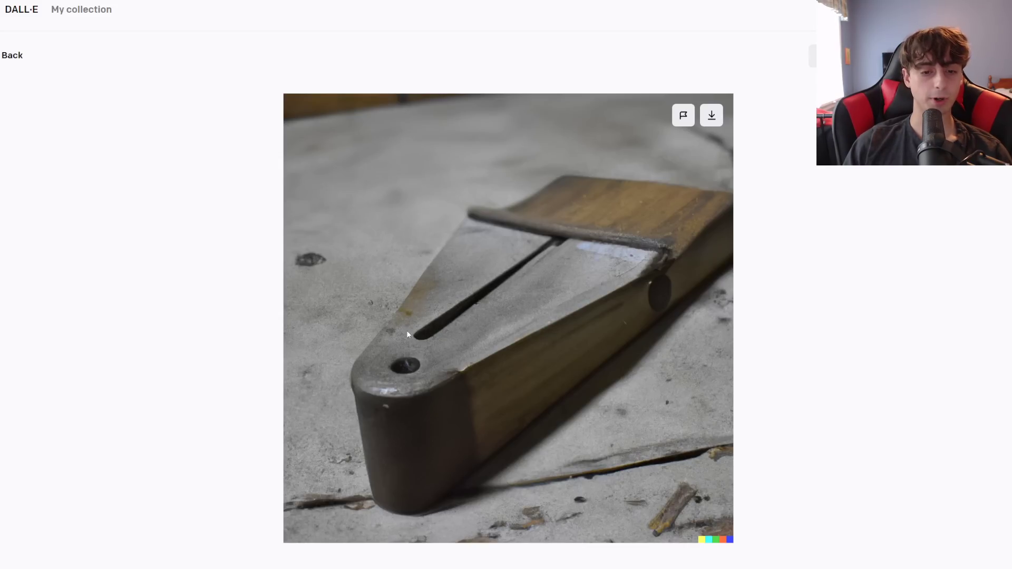
{"action": "key", "text": "Right"}
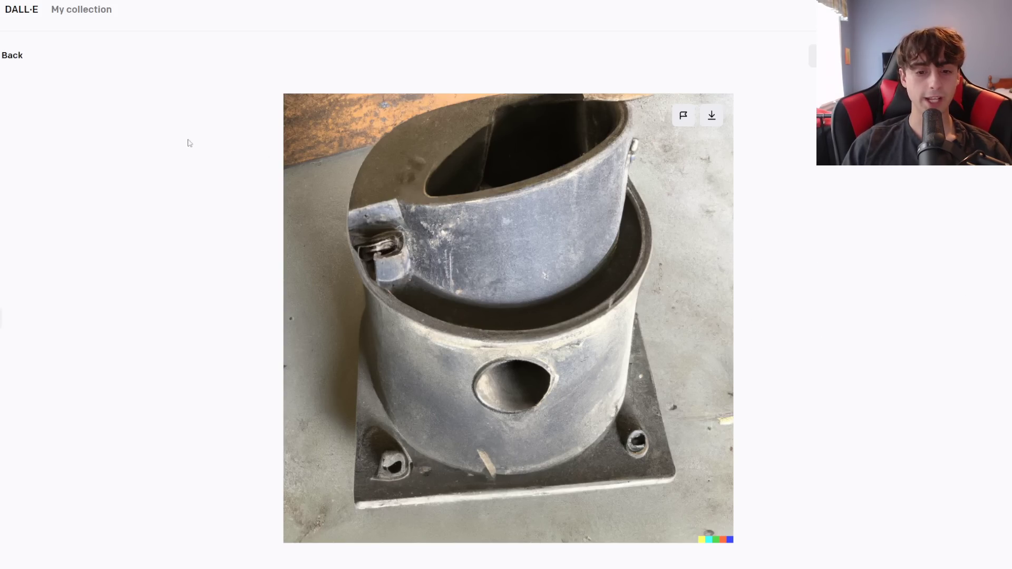
{"action": "left_click", "coordinate": [158, 147]}
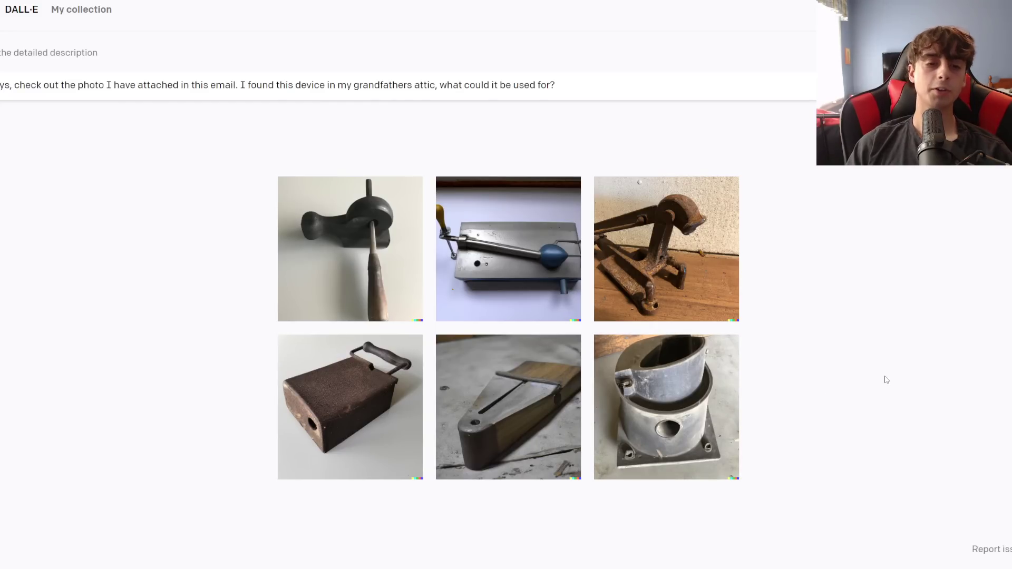
Reopen the wooden wedge tool, then generate the rescued fuzzy pet prompt and open the sleeping kitten
{"action": "mouse_move", "coordinate": [686, 430]}
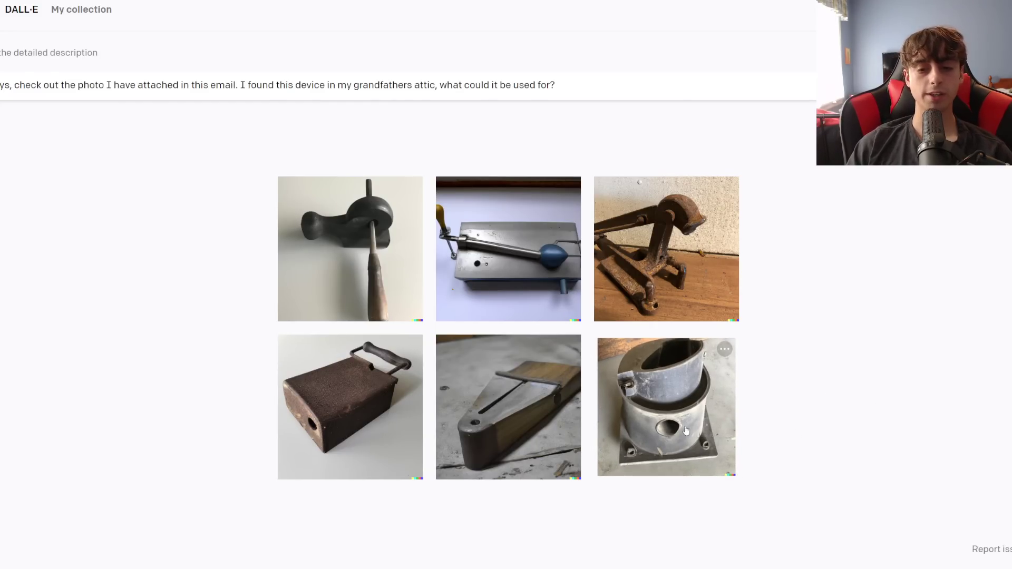
{"action": "left_click", "coordinate": [508, 407]}
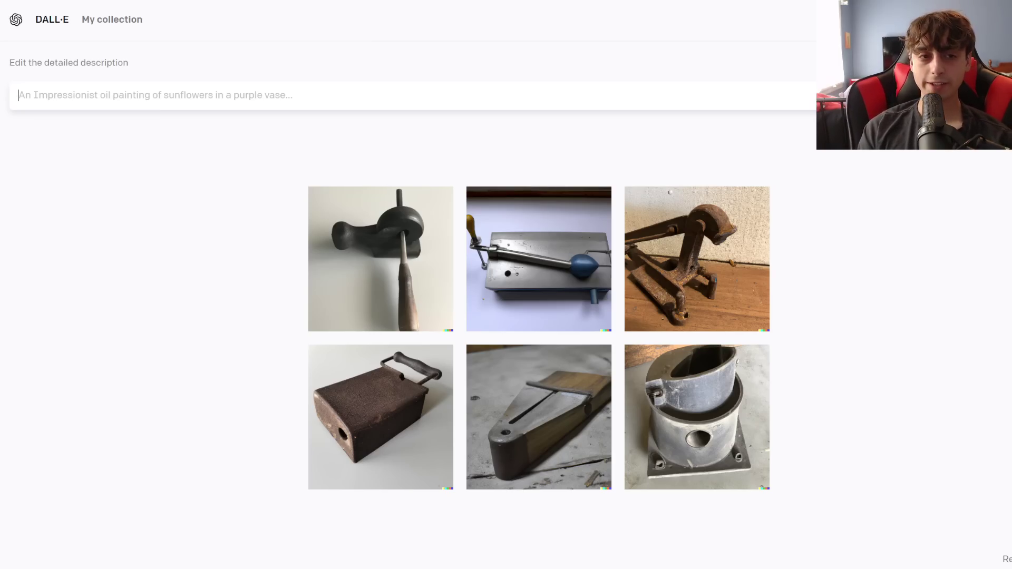
{"action": "key", "text": "ctrl+v"}
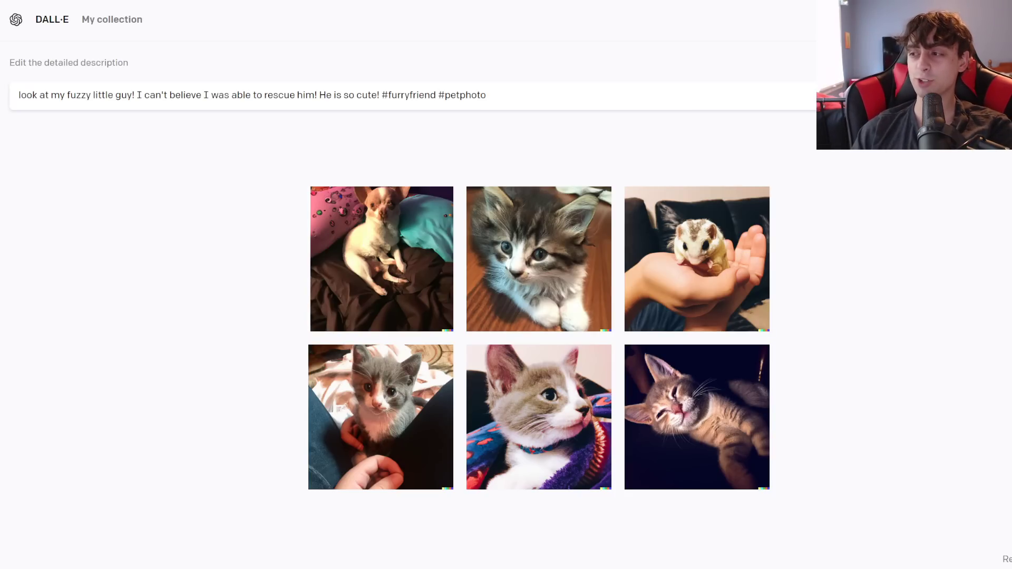
{"action": "left_click", "coordinate": [754, 350]}
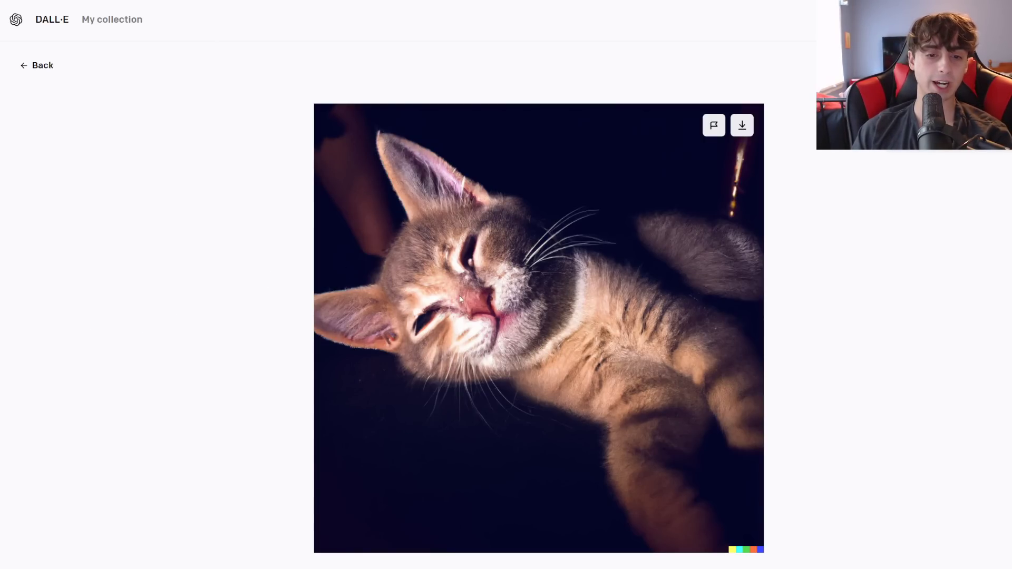
Cycle through the pet images full-size, ending on the chihuahua-on-a-bed, then go back to the grid
{"action": "left_click", "coordinate": [21, 327]}
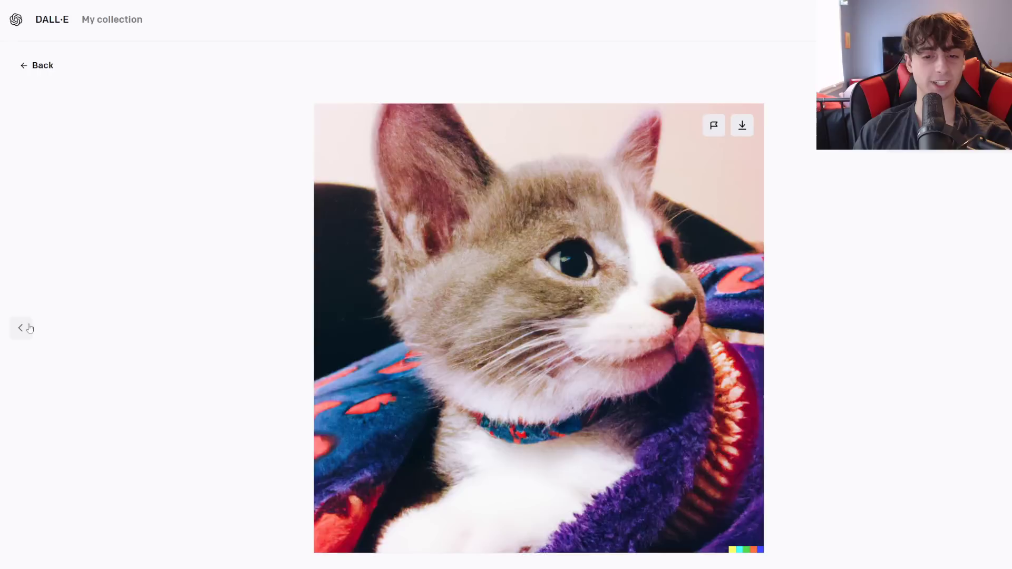
{"action": "left_click", "coordinate": [21, 327]}
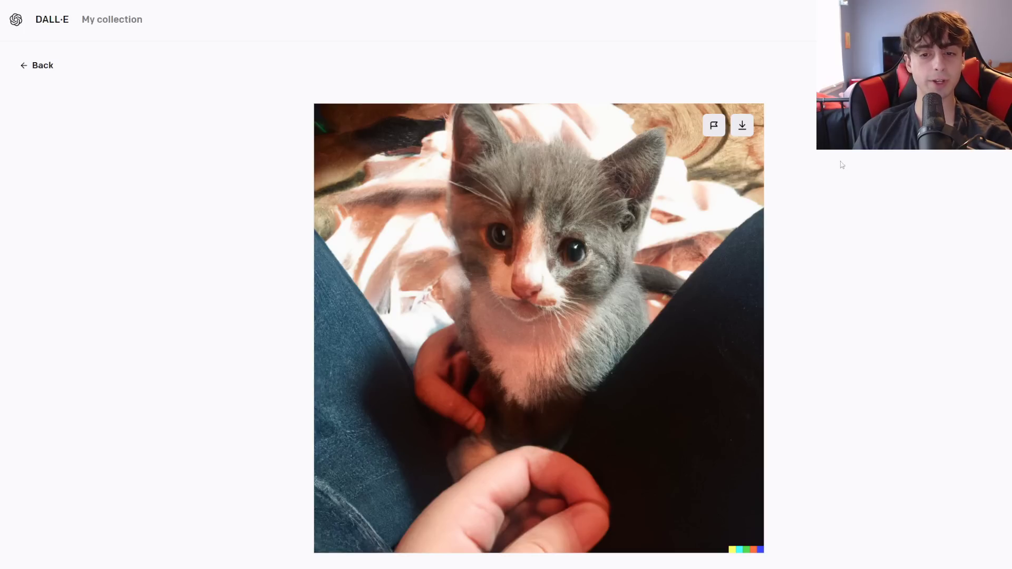
{"action": "key", "text": "Right"}
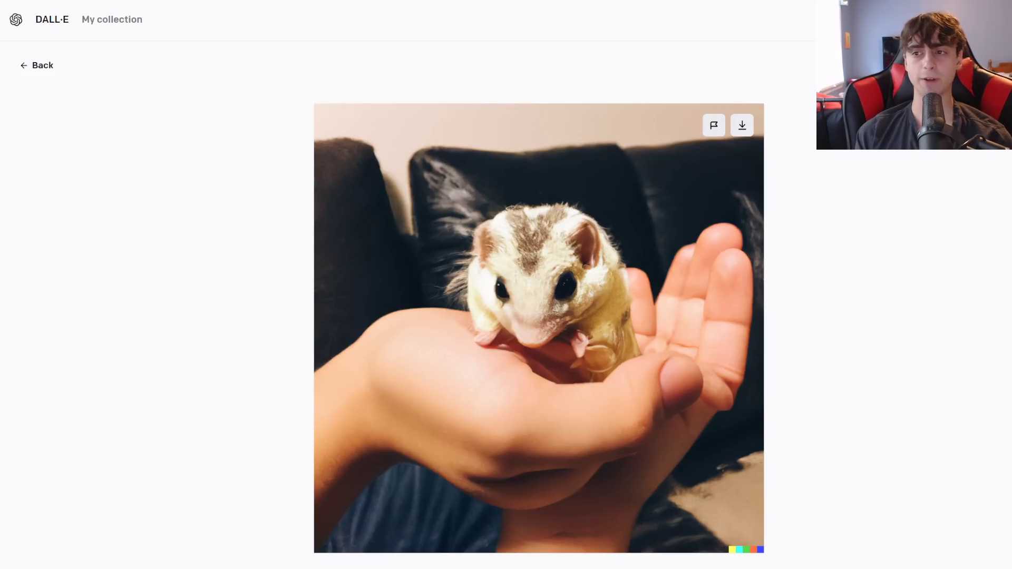
{"action": "key", "text": "Right"}
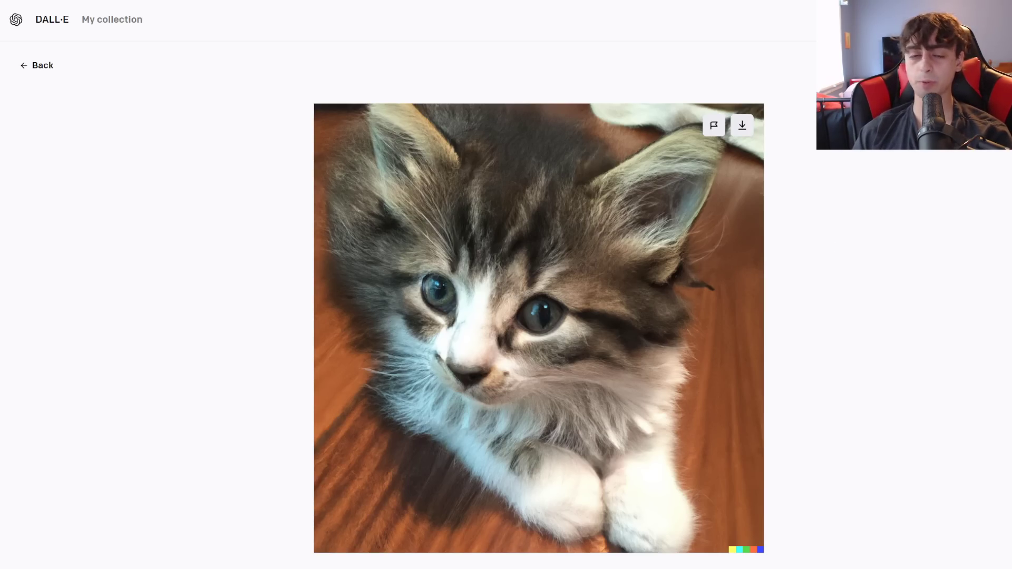
{"action": "key", "text": "Right"}
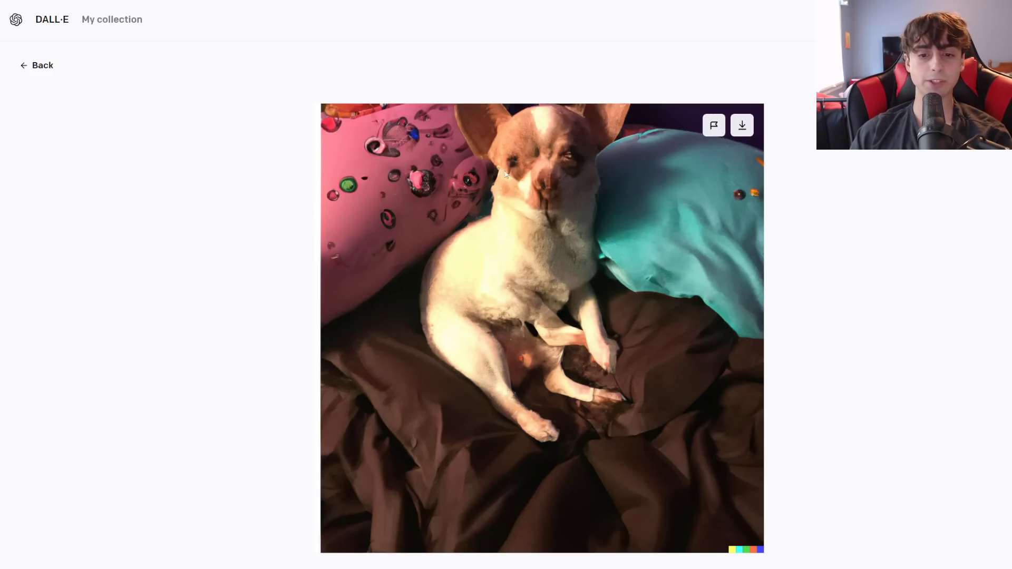
{"action": "left_click", "coordinate": [40, 67]}
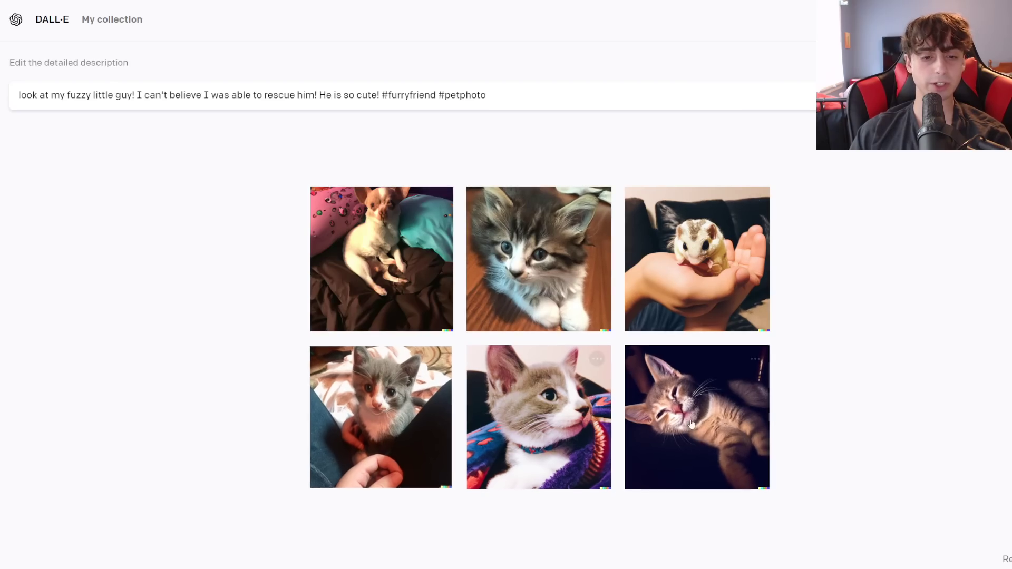
Replace the description with the escaped-from-Area-51 caption to generate a new batch
{"action": "key", "text": "ctrl+a"}
{"action": "type", "text": "I can't believe I escaped area 51 with this! look at it! it must be priceless. the world needs to see this! #lifechanging #area51"}
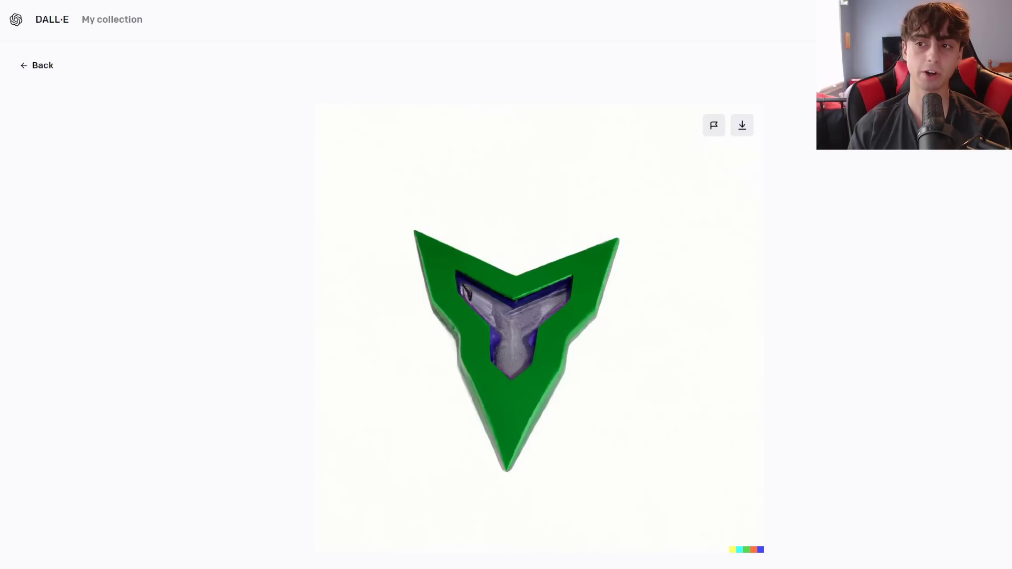
Browse the Area 51 images full-size, through to the rock-cluster image
{"action": "key", "text": "Right"}
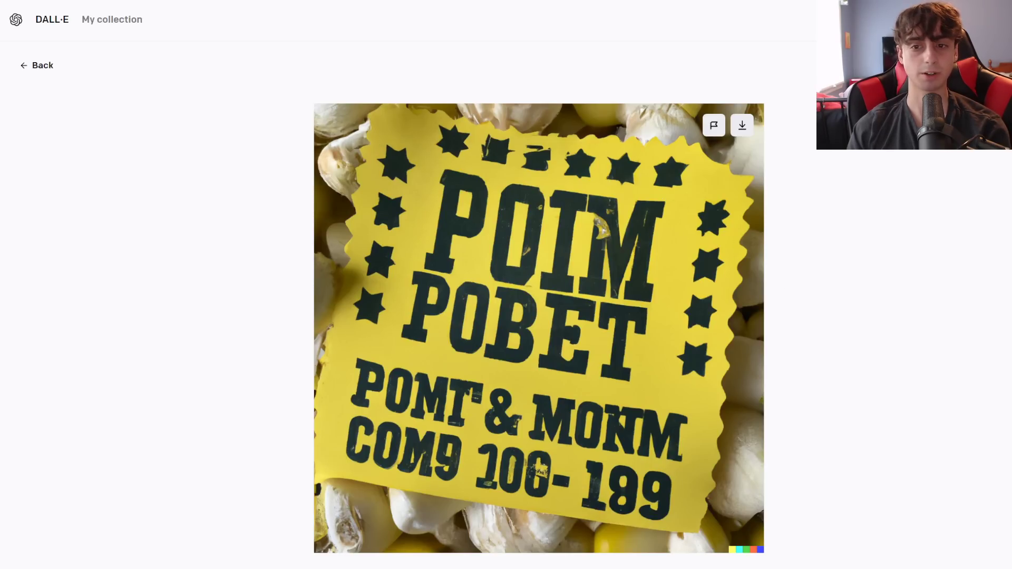
{"action": "key", "text": "Right"}
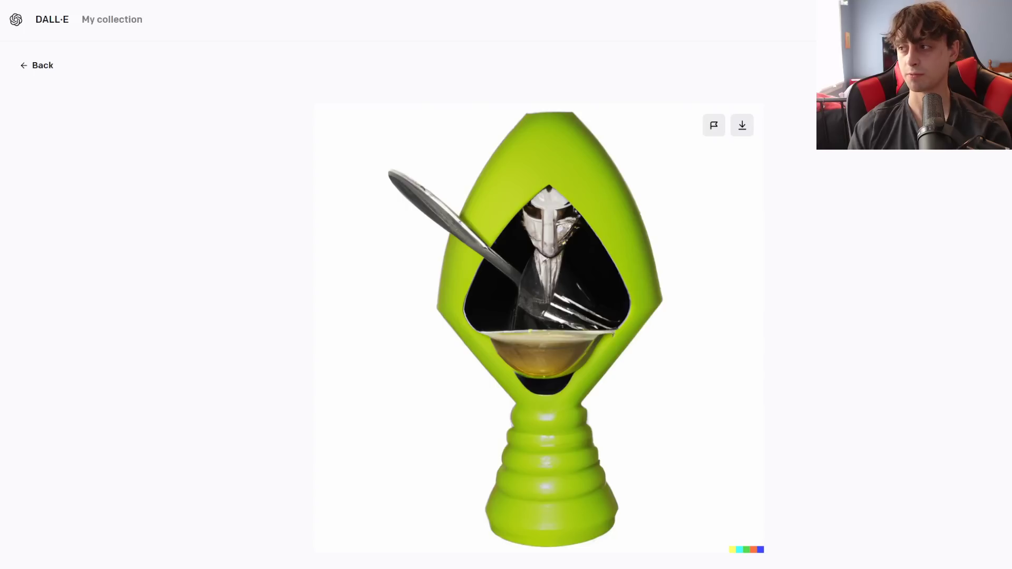
{"action": "key", "text": "Right"}
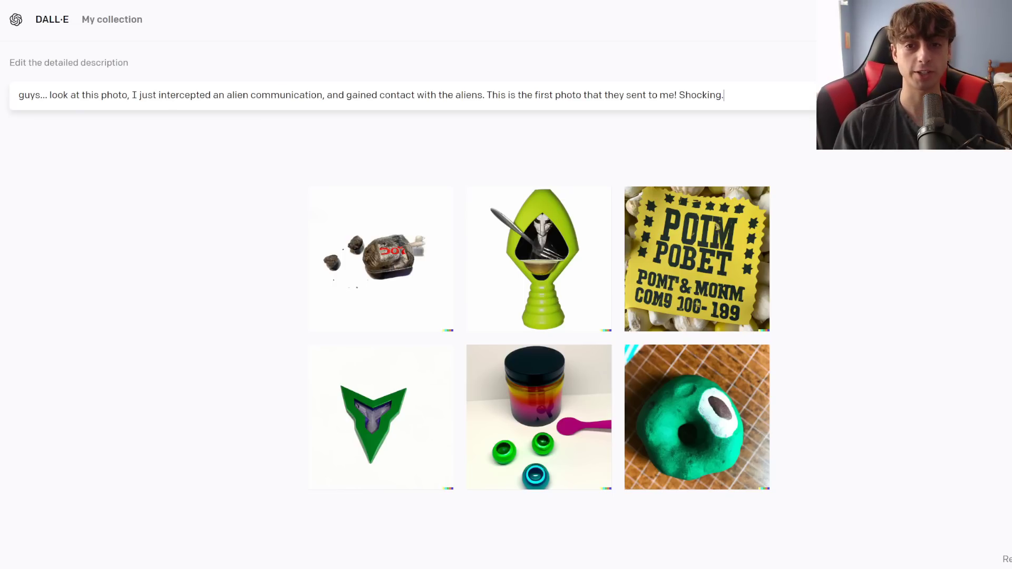
Submit the intercepted-alien-communication prompt to get six dark night-sky and landscape images
{"action": "key", "text": "Return"}
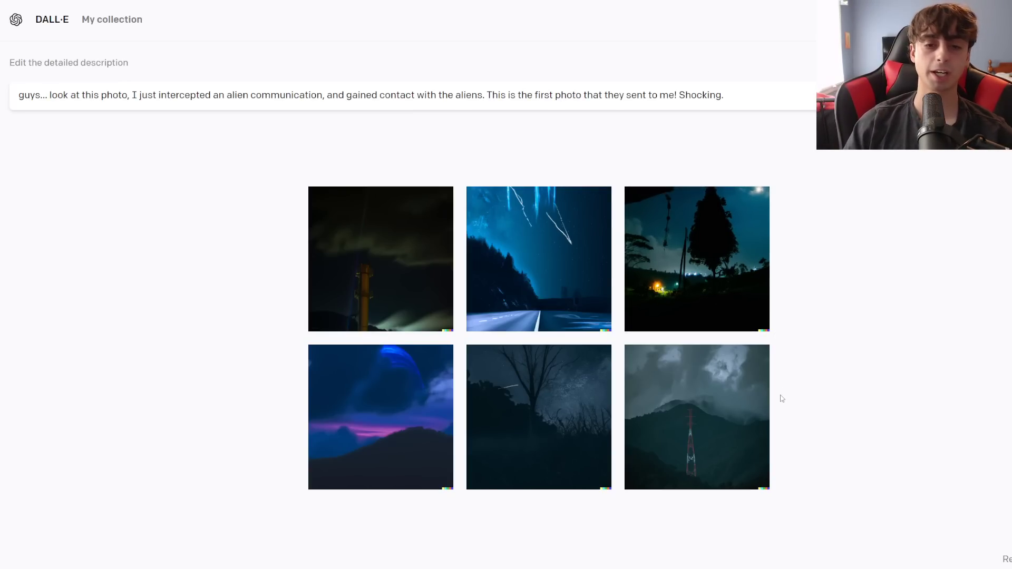
View the alien-communication images full-size, from the red tower mountain to the blue night road
{"action": "left_click", "coordinate": [749, 419]}
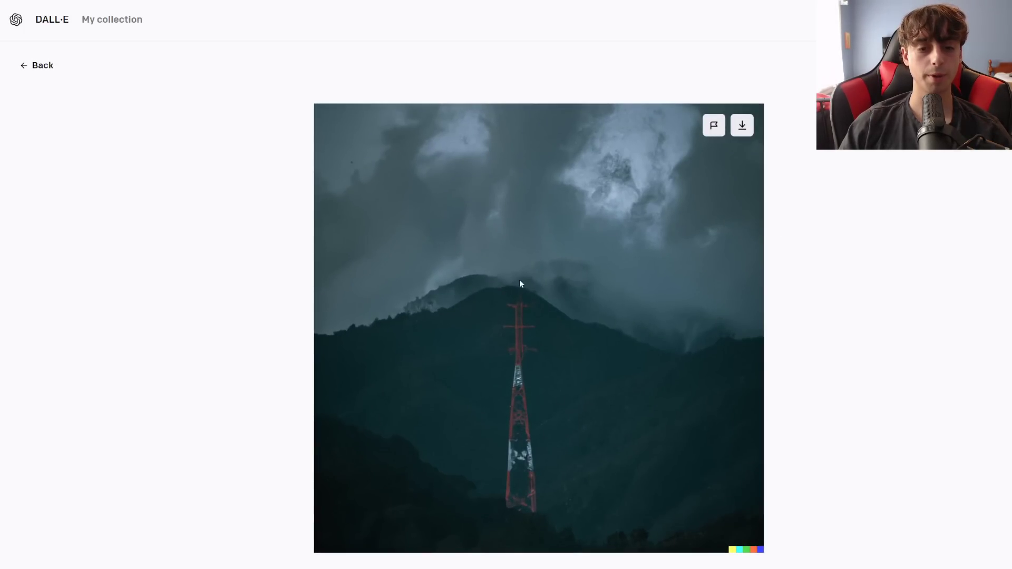
{"action": "key", "text": "Left"}
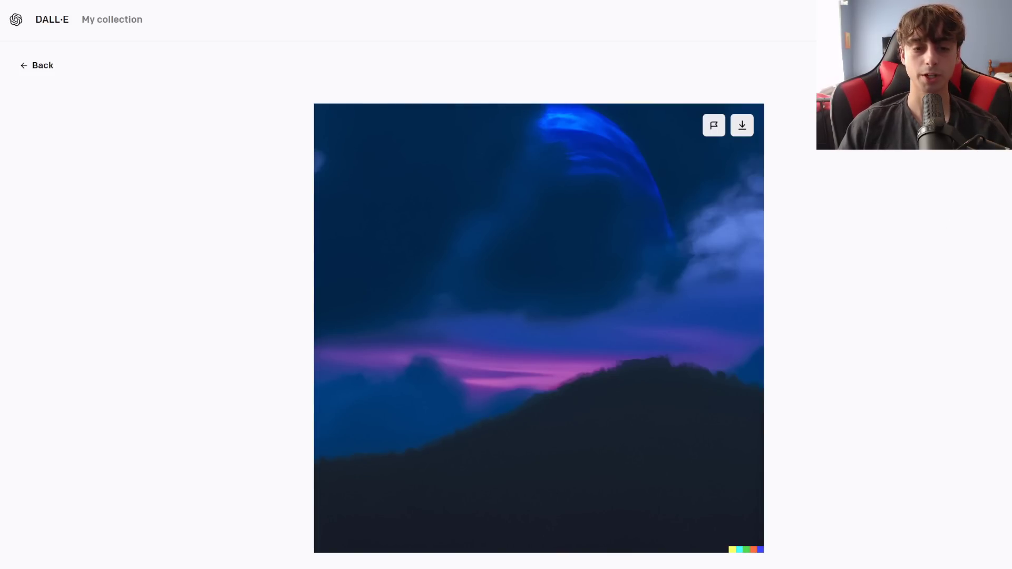
{"action": "key", "text": "Left"}
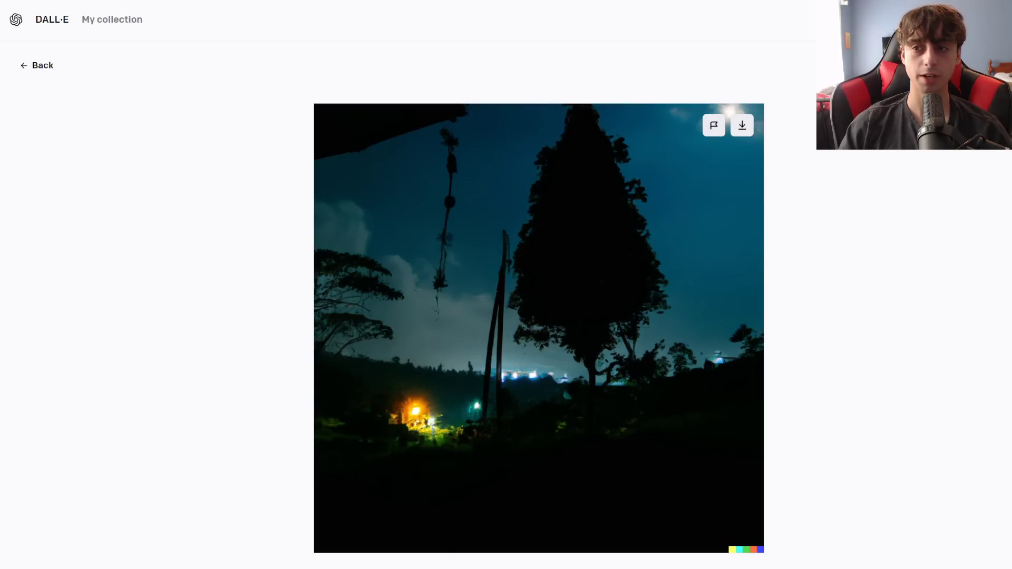
{"action": "key", "text": "Right"}
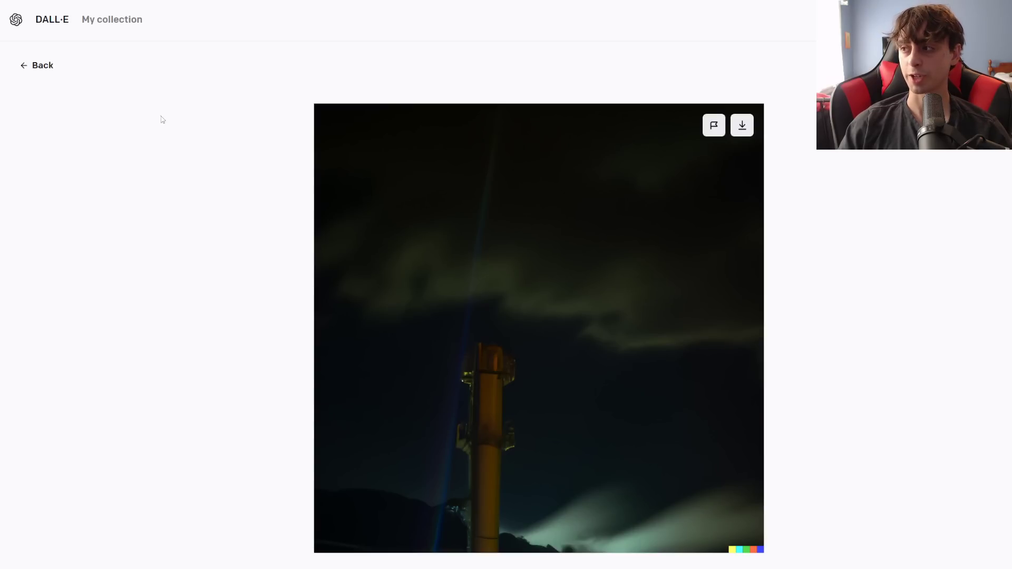
{"action": "key", "text": "Right"}
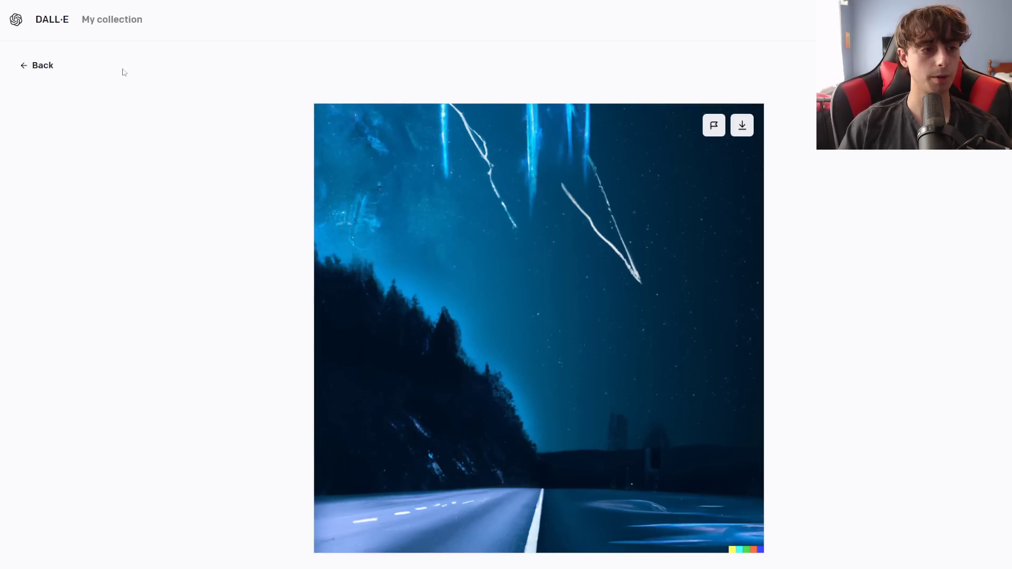
{"action": "left_click", "coordinate": [40, 68]}
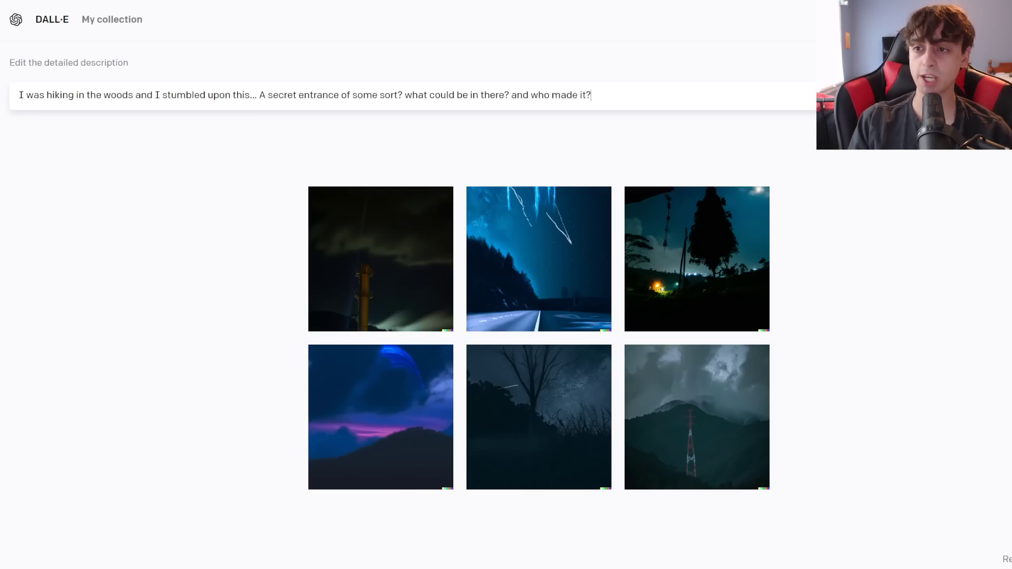
{"action": "key", "text": "Return"}
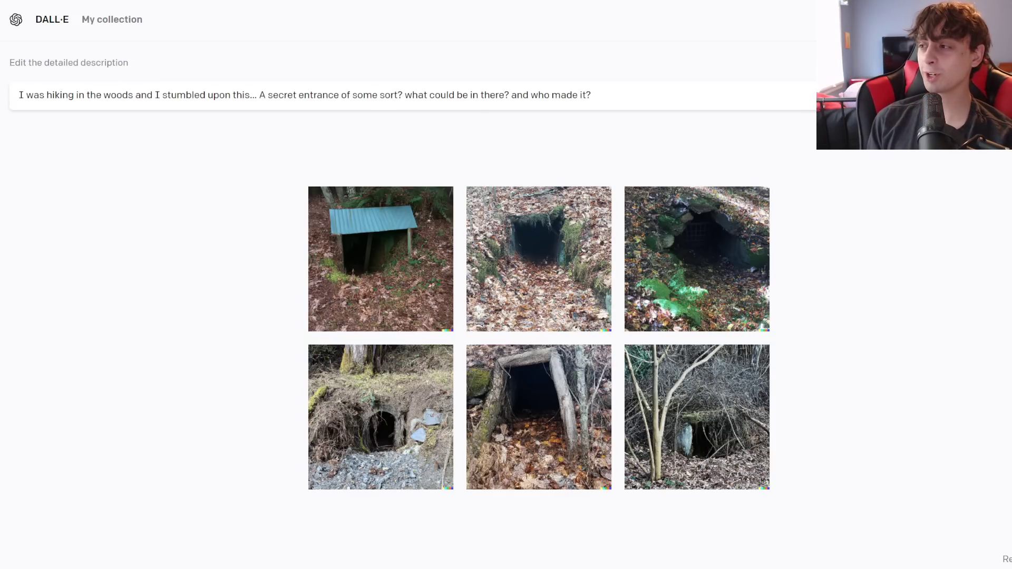
{"action": "left_click", "coordinate": [716, 408]}
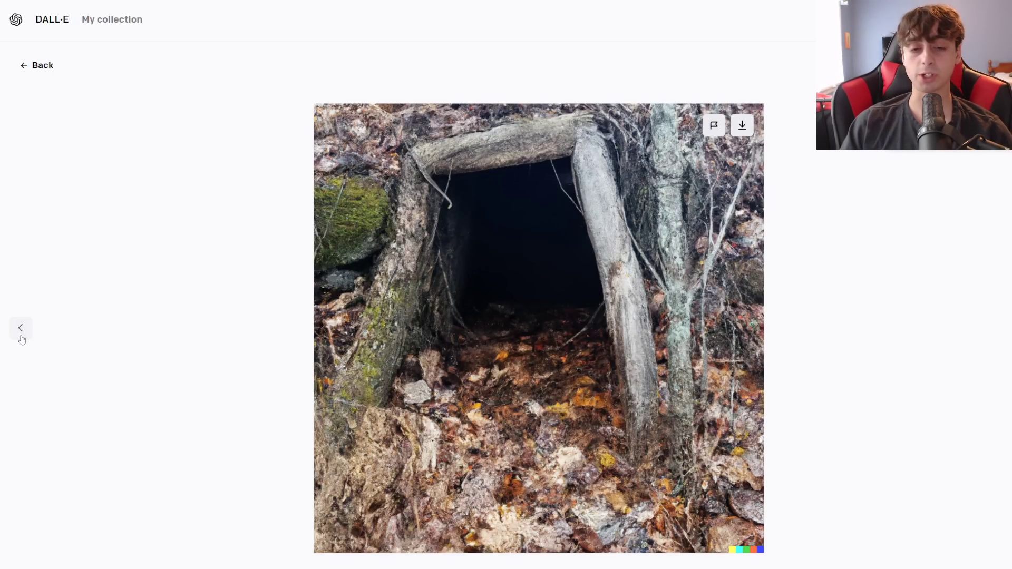
{"action": "left_click", "coordinate": [22, 337]}
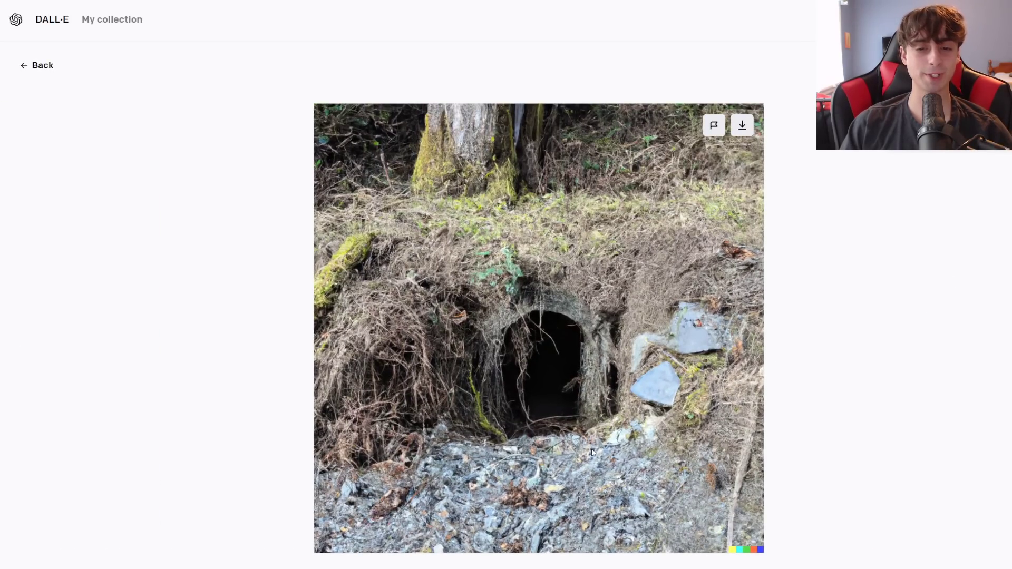
{"action": "left_click", "coordinate": [22, 332]}
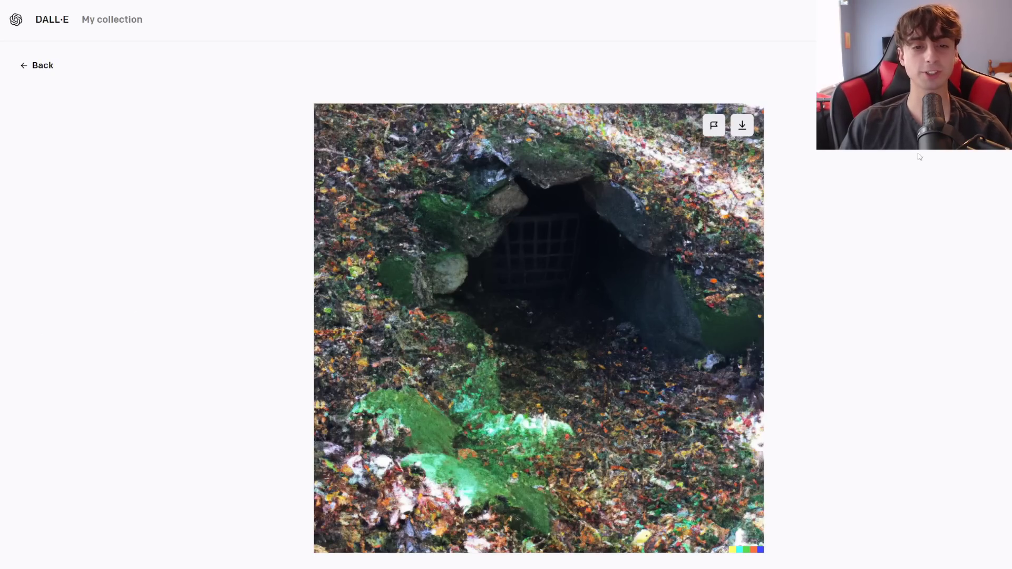
{"action": "left_click", "coordinate": [22, 331]}
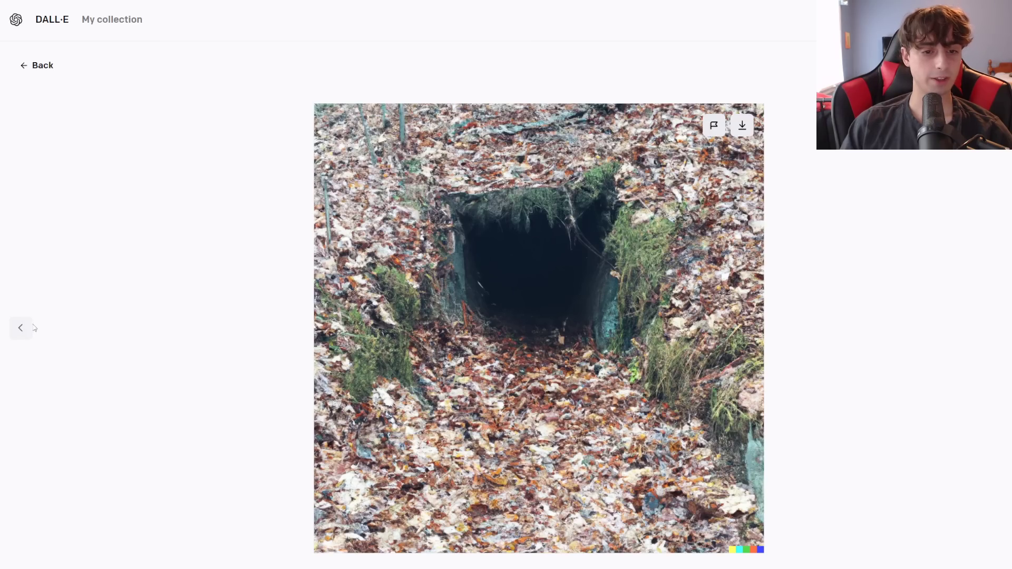
{"action": "left_click", "coordinate": [22, 331]}
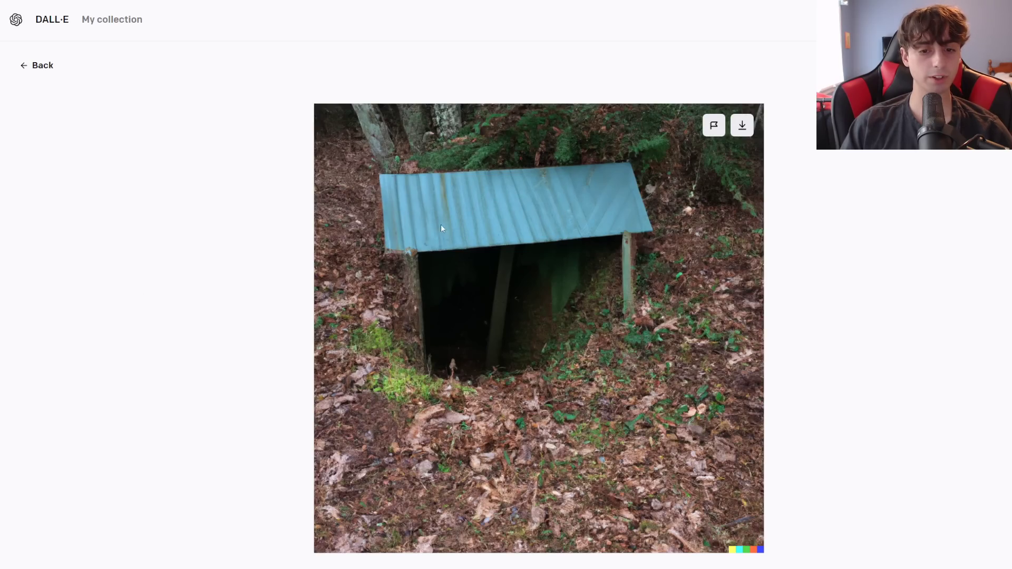
{"action": "left_click", "coordinate": [35, 72]}
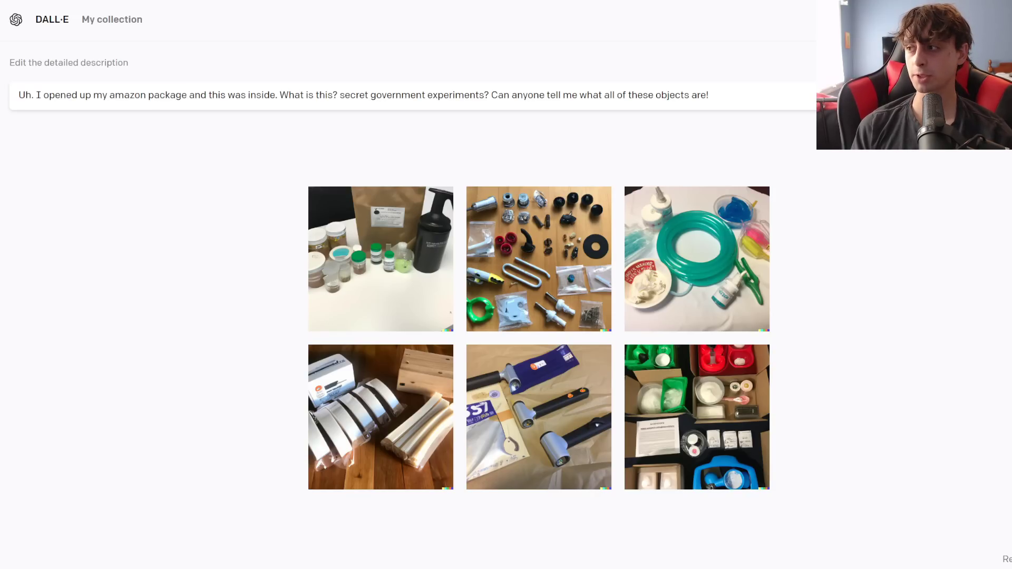
Inspect all six Amazon-package kit images full-size, then go back to the results grid
{"action": "left_click", "coordinate": [381, 258]}
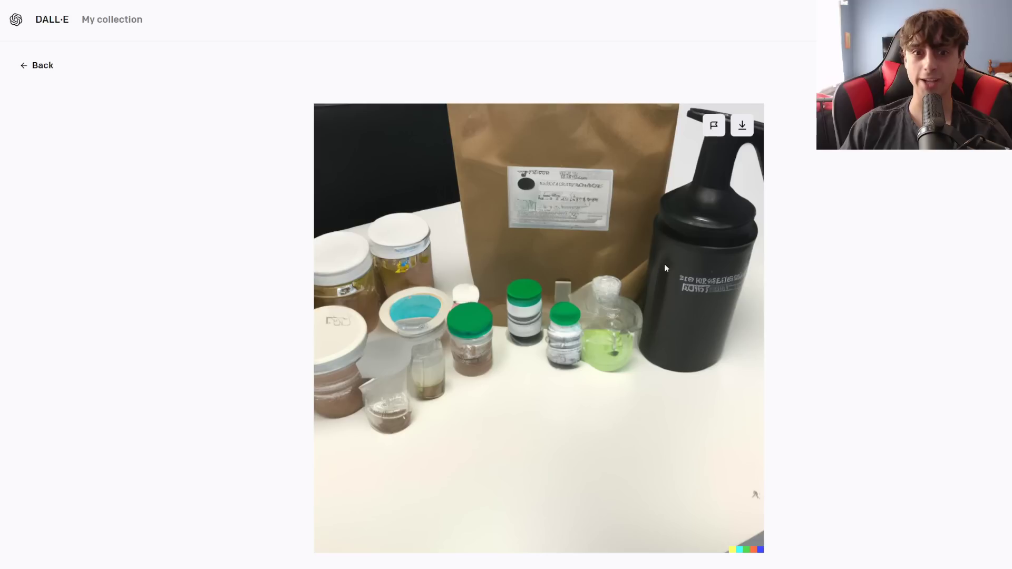
{"action": "key", "text": "Right"}
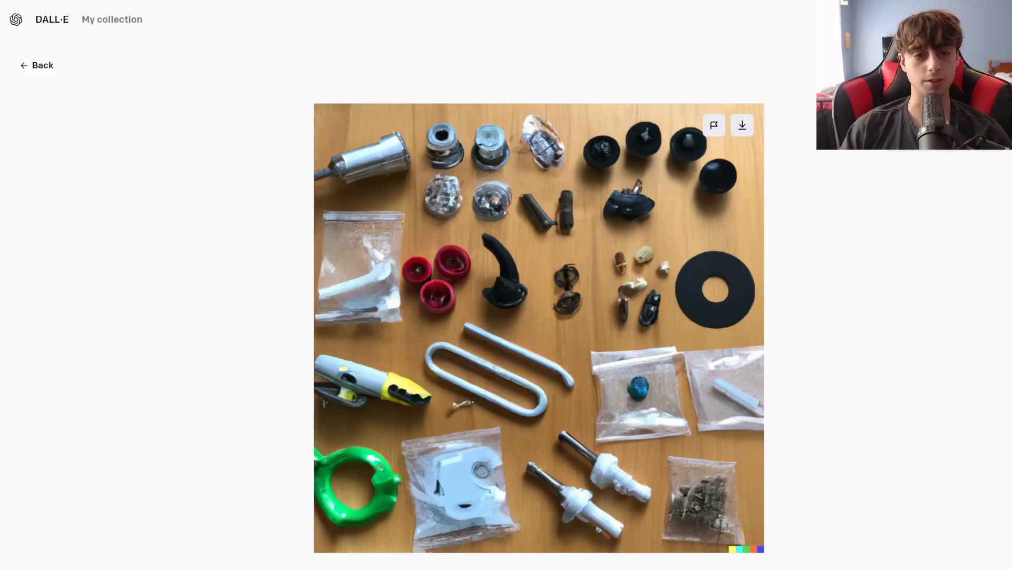
{"action": "key", "text": "Right"}
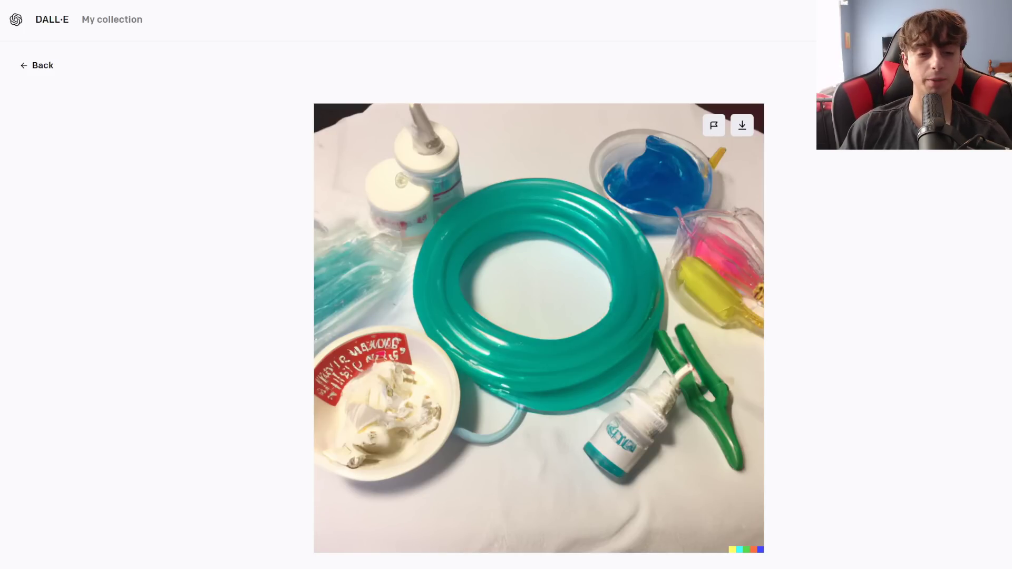
{"action": "key", "text": "Right"}
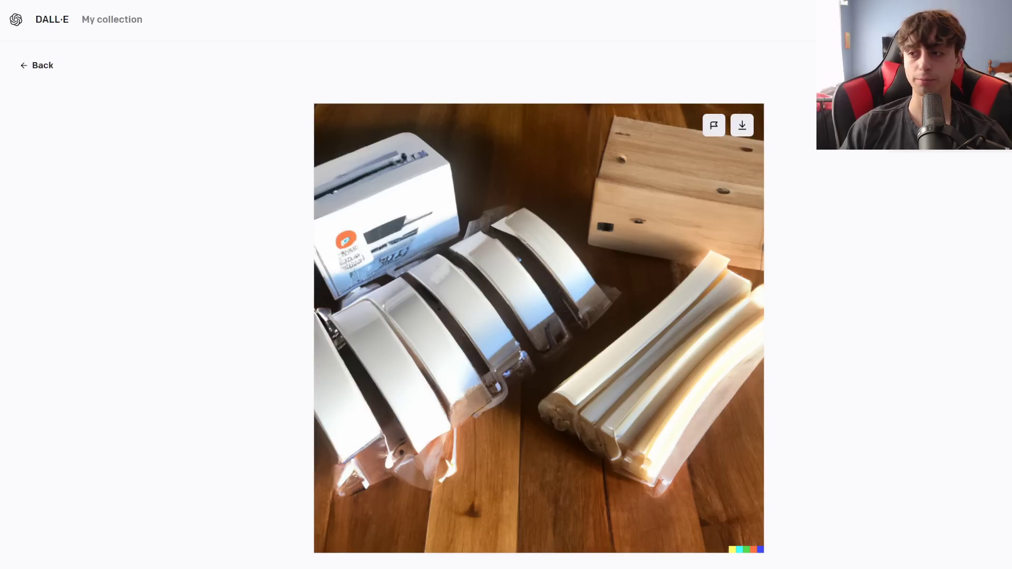
{"action": "key", "text": "Right"}
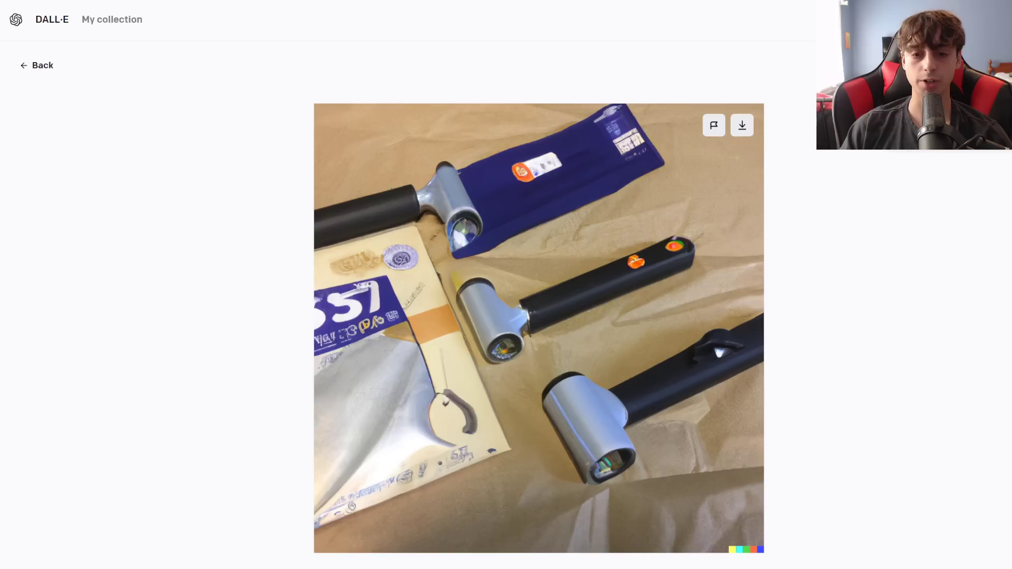
{"action": "key", "text": "Right"}
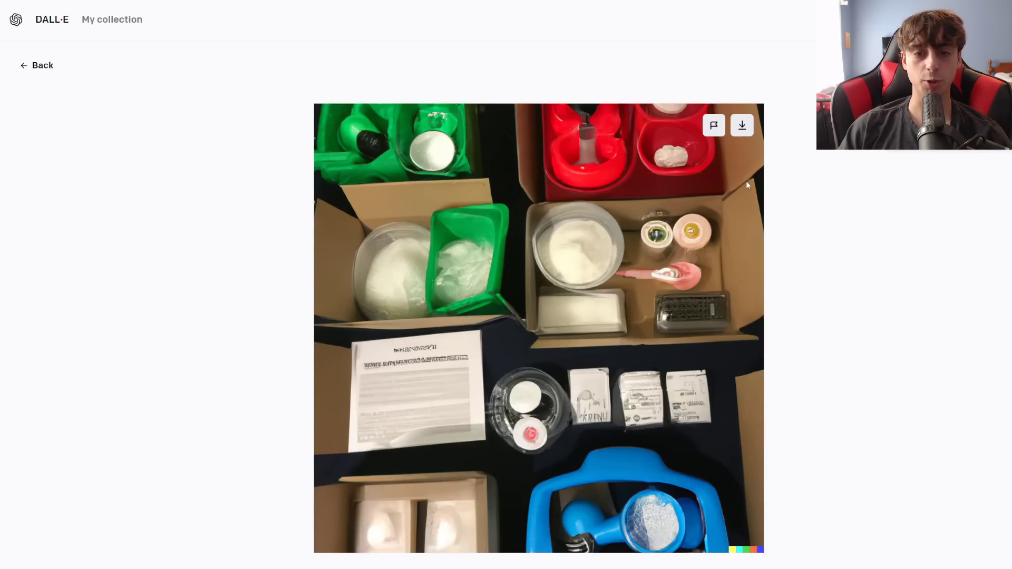
{"action": "key", "text": "alt+Left"}
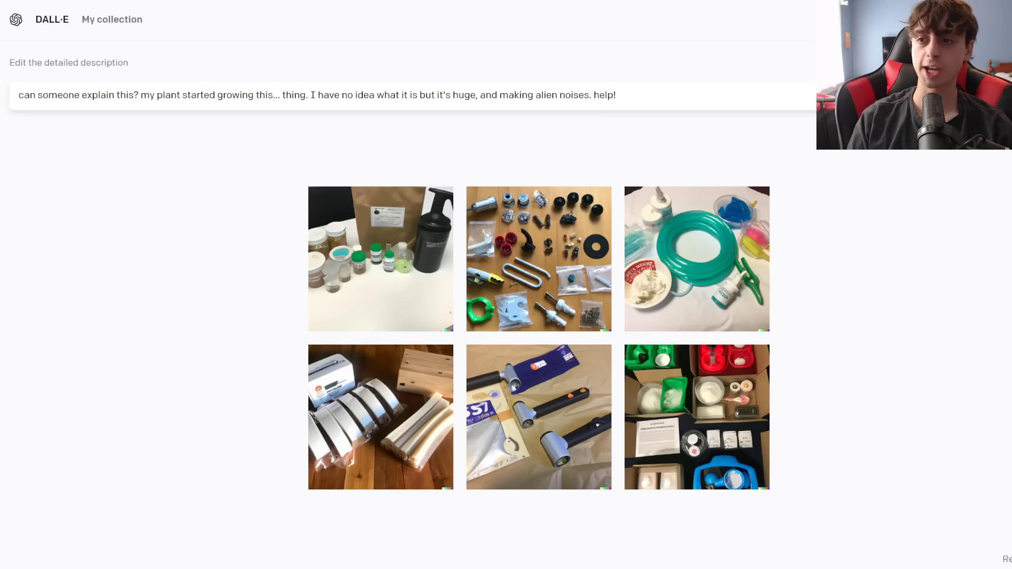
Generate six strange-plant images for the alien-noises prompt and view each full-size before returning
{"action": "key", "text": "Return"}
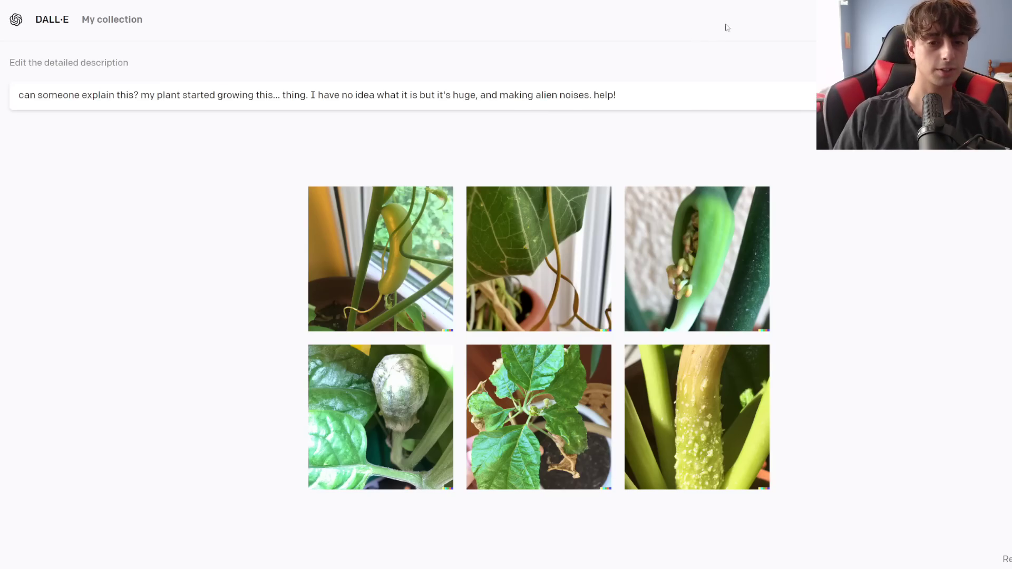
{"action": "left_click", "coordinate": [417, 283]}
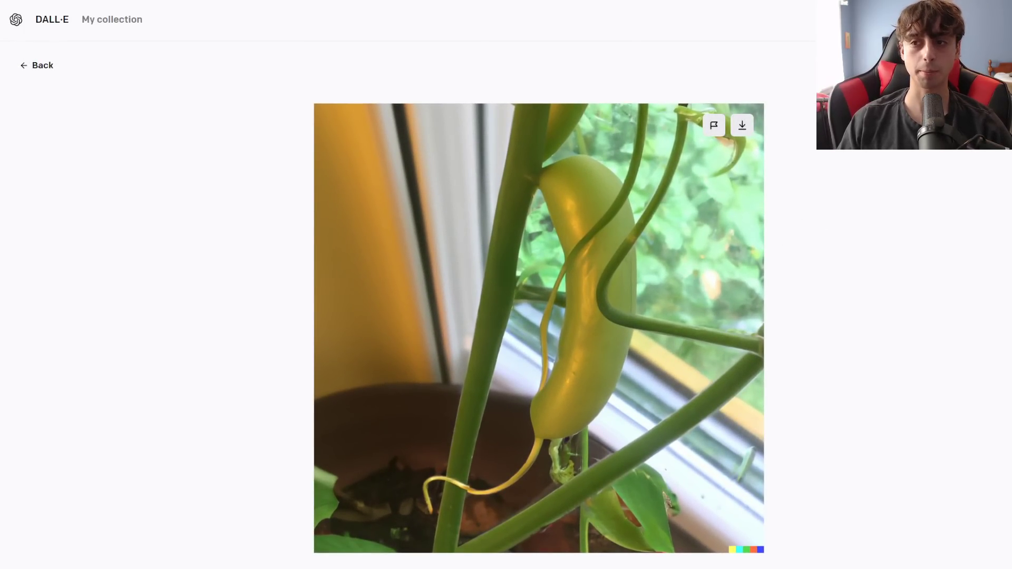
{"action": "key", "text": "Right"}
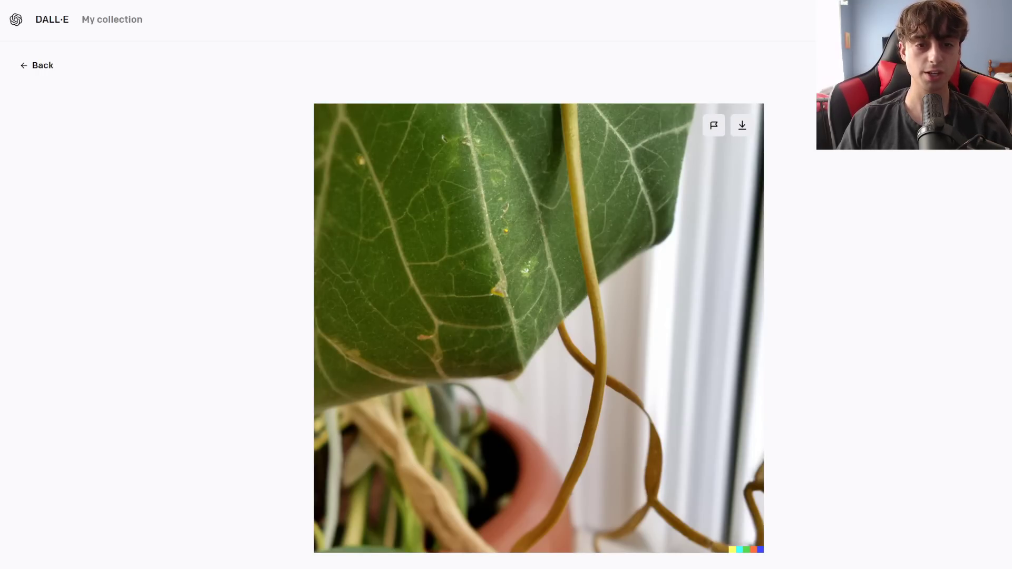
{"action": "key", "text": "Right"}
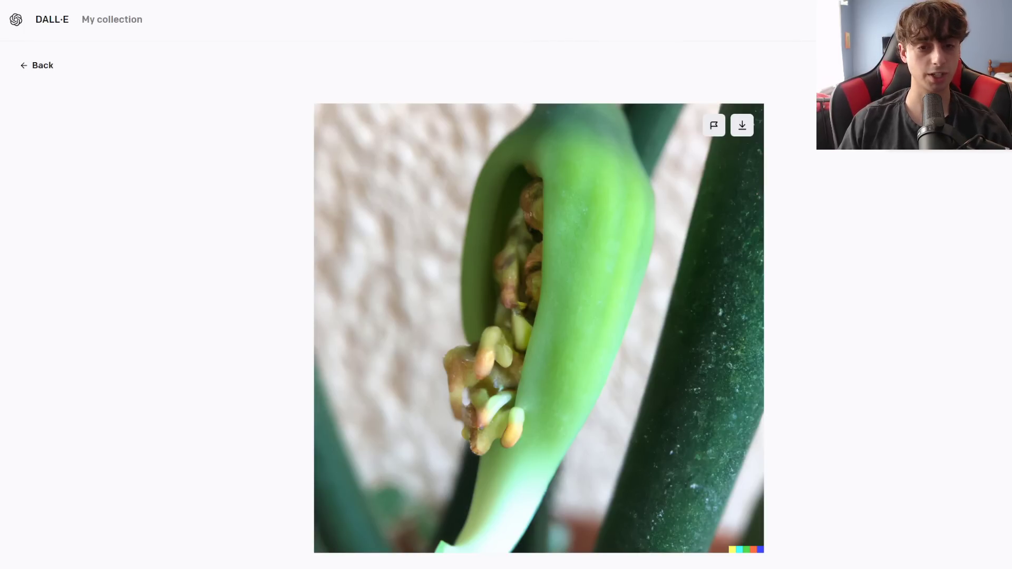
{"action": "key", "text": "Right"}
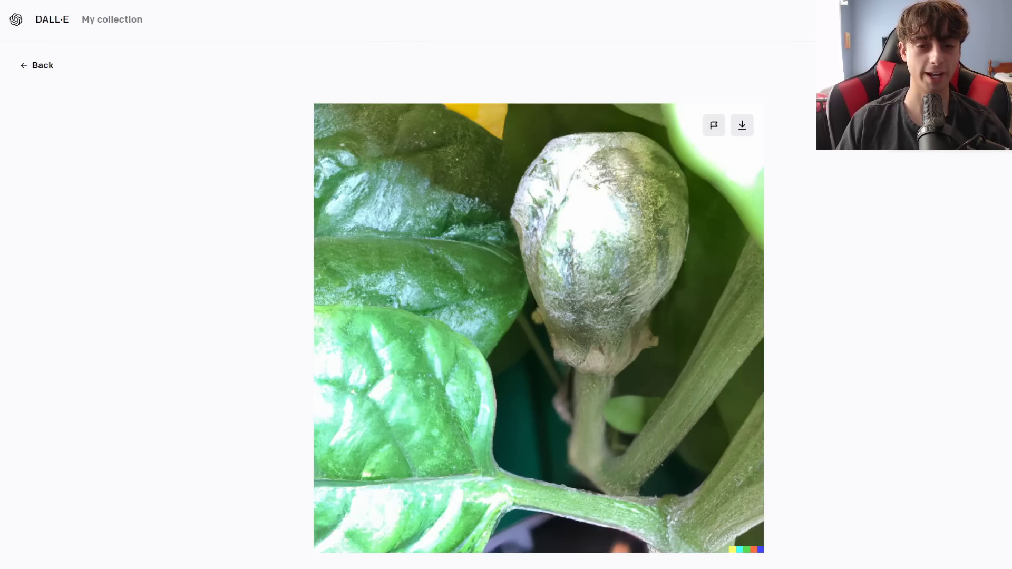
{"action": "key", "text": "Right"}
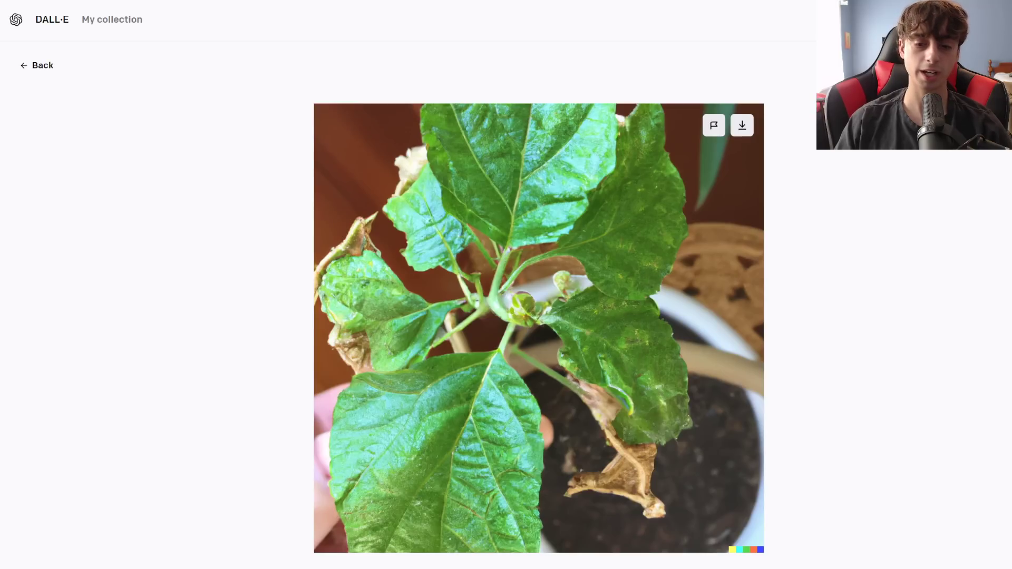
{"action": "key", "text": "Right"}
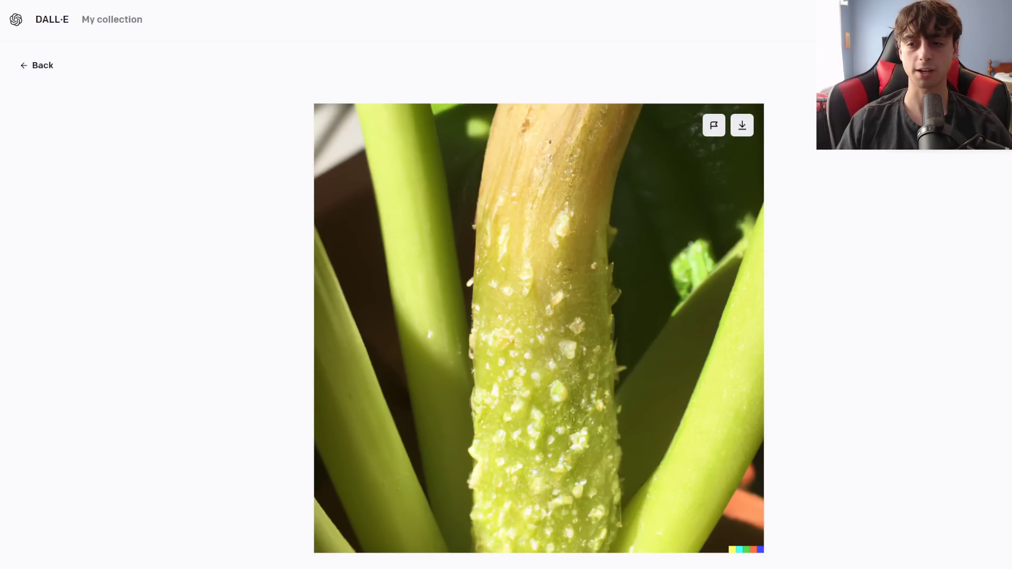
{"action": "key", "text": "Escape"}
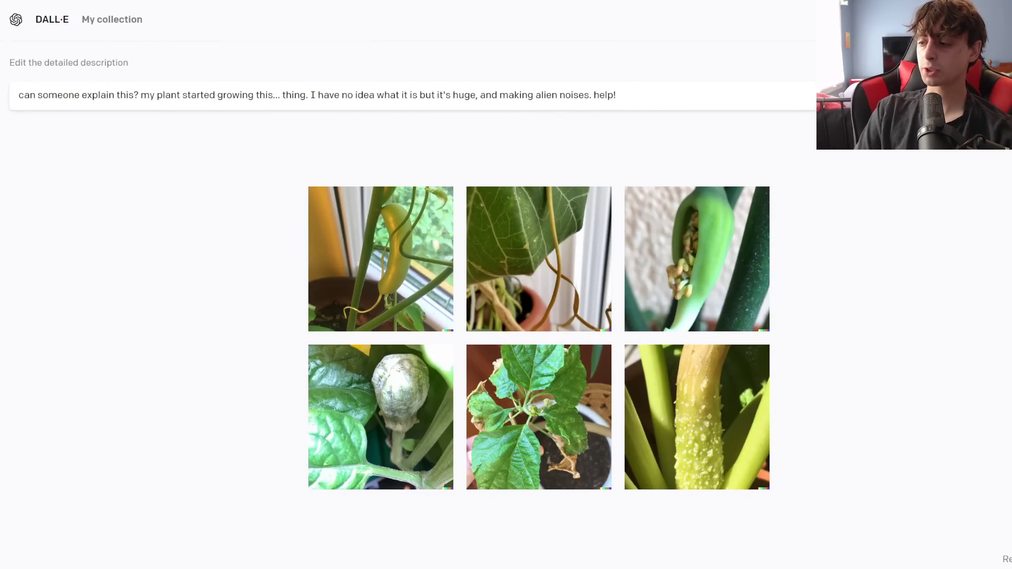
Browse My collection's plant, Amazon-package kit and forest-entrance generations
{"action": "left_click", "coordinate": [82, 19]}
{"action": "scroll", "coordinate": [535, 306], "scroll_direction": "down", "scroll_amount": 3}
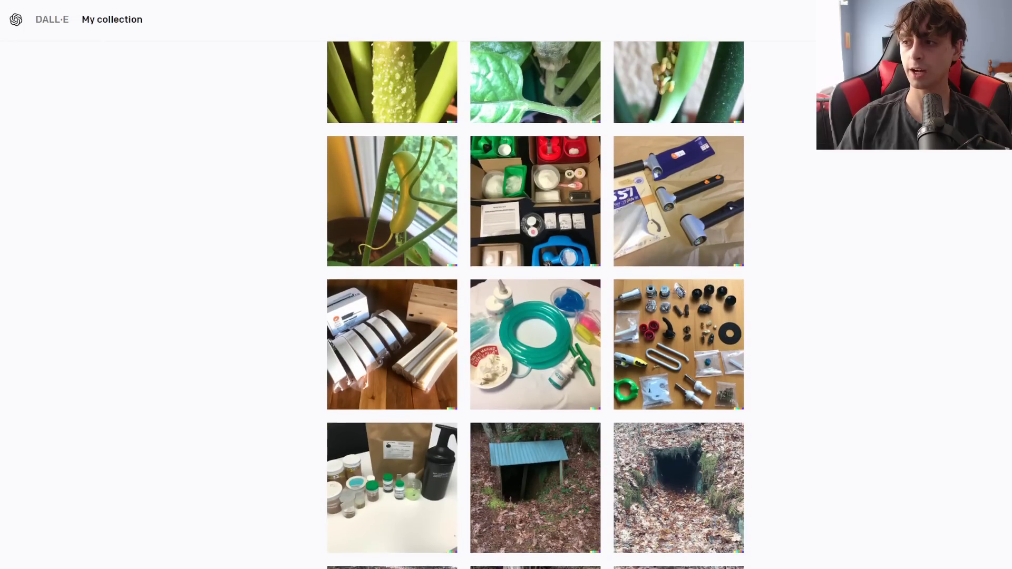
{"action": "scroll", "coordinate": [535, 306], "scroll_direction": "down", "scroll_amount": 14}
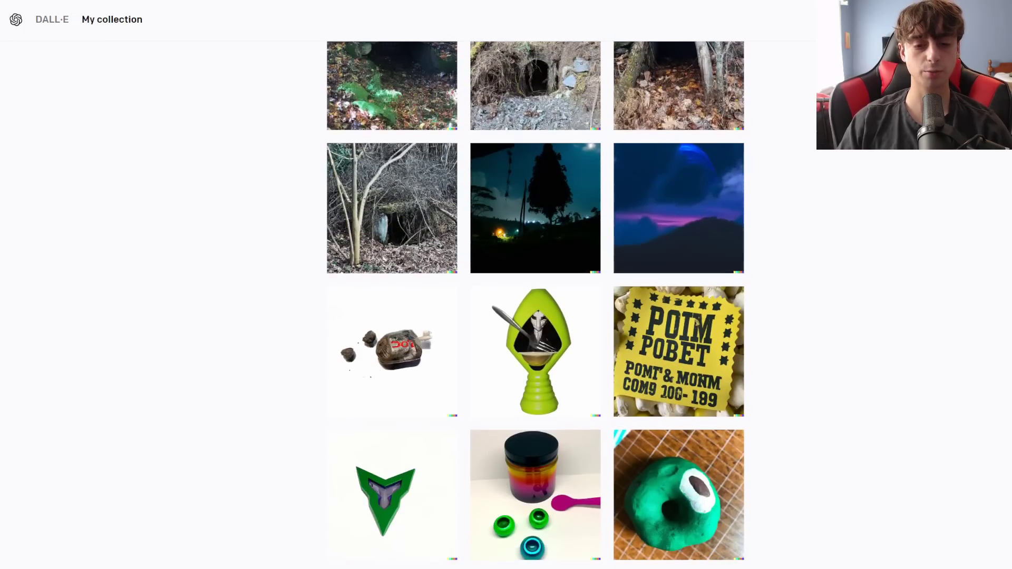
{"action": "scroll", "coordinate": [535, 306], "scroll_direction": "down", "scroll_amount": 4}
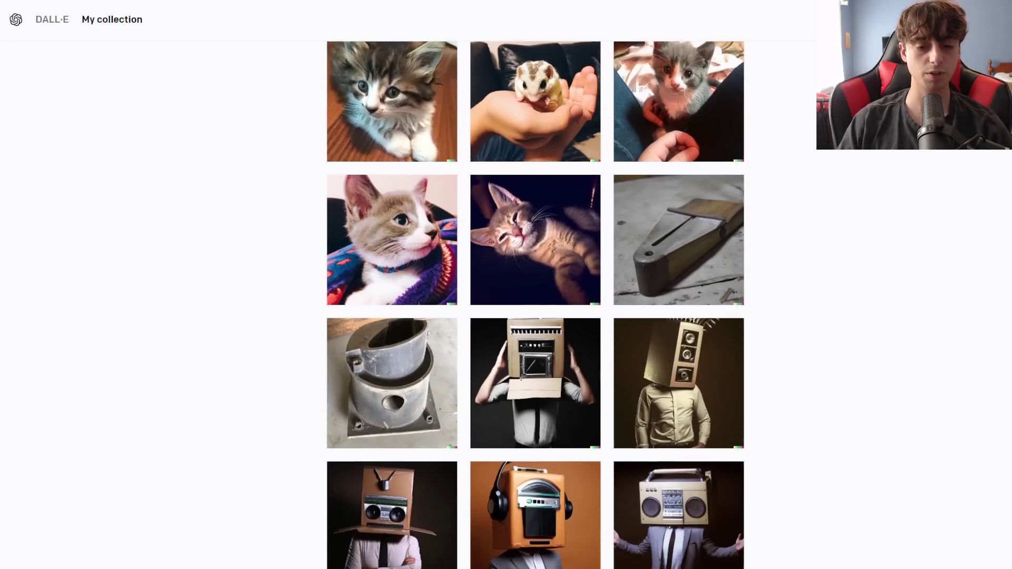
{"action": "scroll", "coordinate": [535, 306], "scroll_direction": "up", "scroll_amount": 8}
{"action": "scroll", "coordinate": [535, 306], "scroll_direction": "up", "scroll_amount": 12}
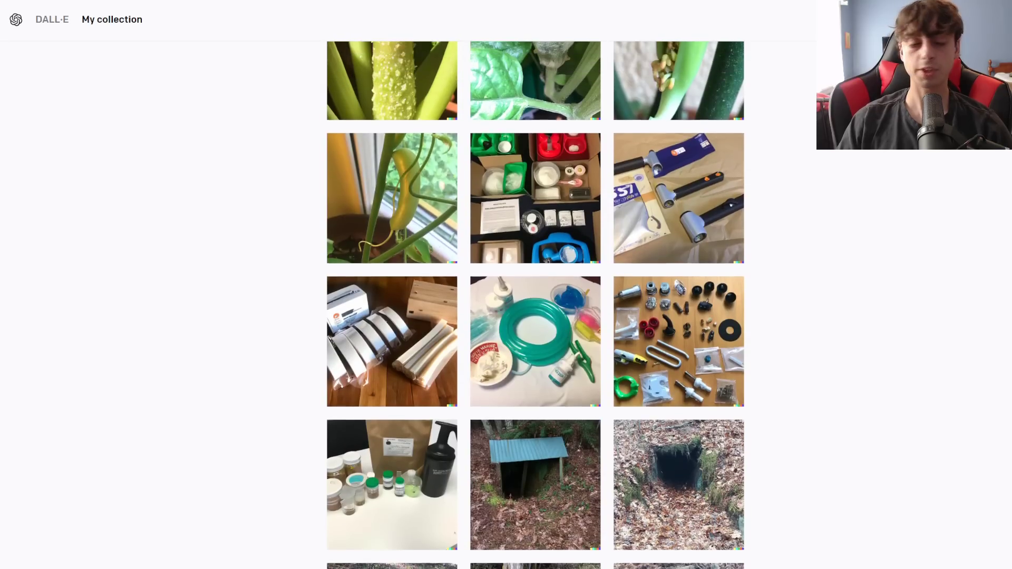